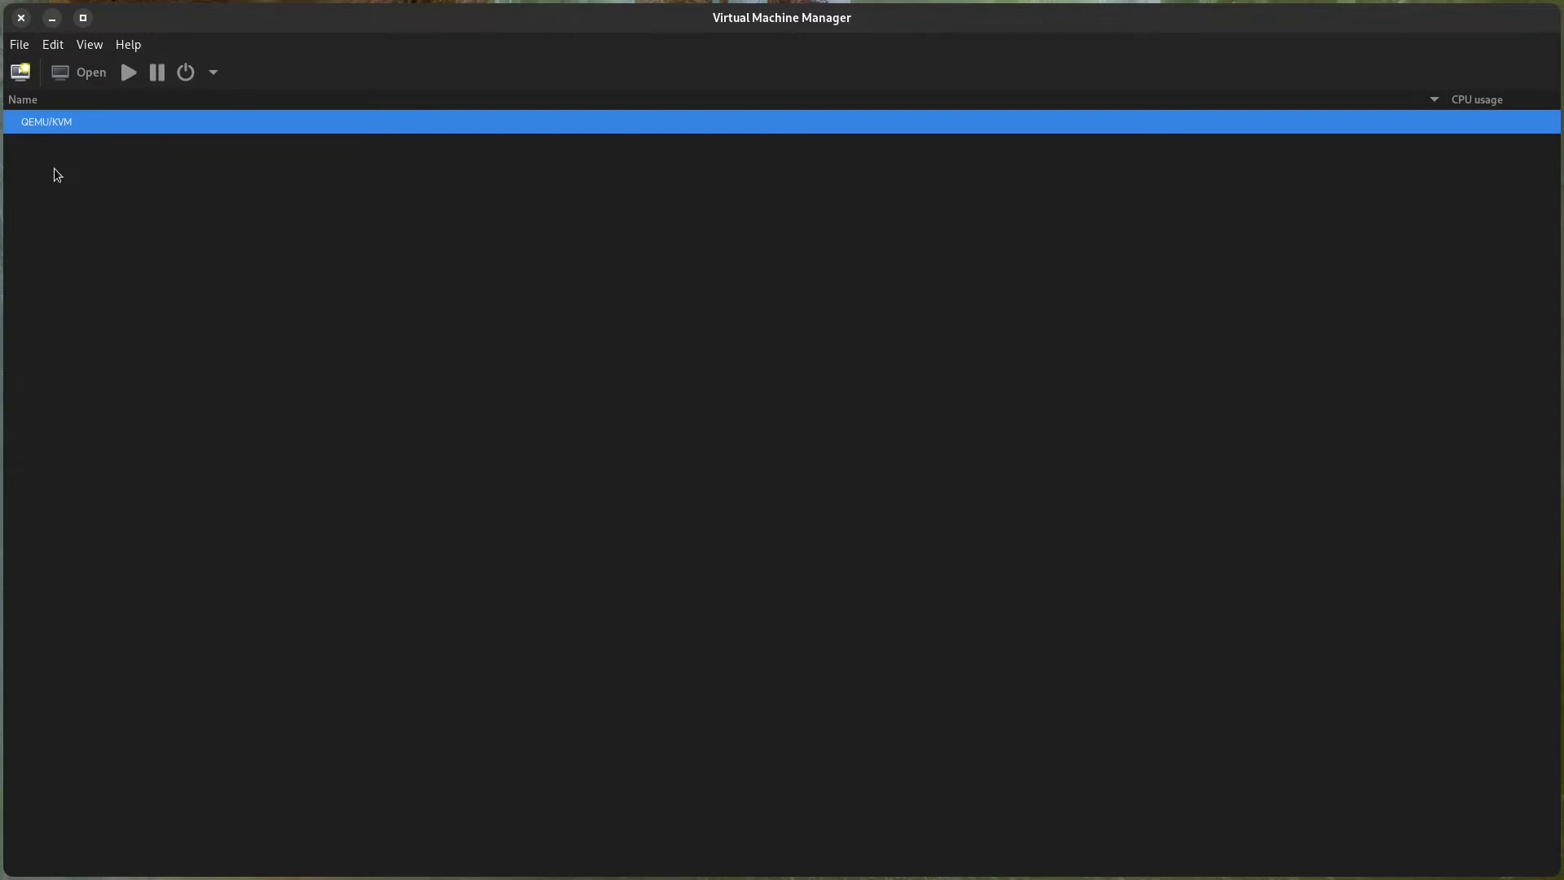
Close Virtual Machine Manager, switch to the root terminal and change to the /etc/nixos directory.
click(20, 17)
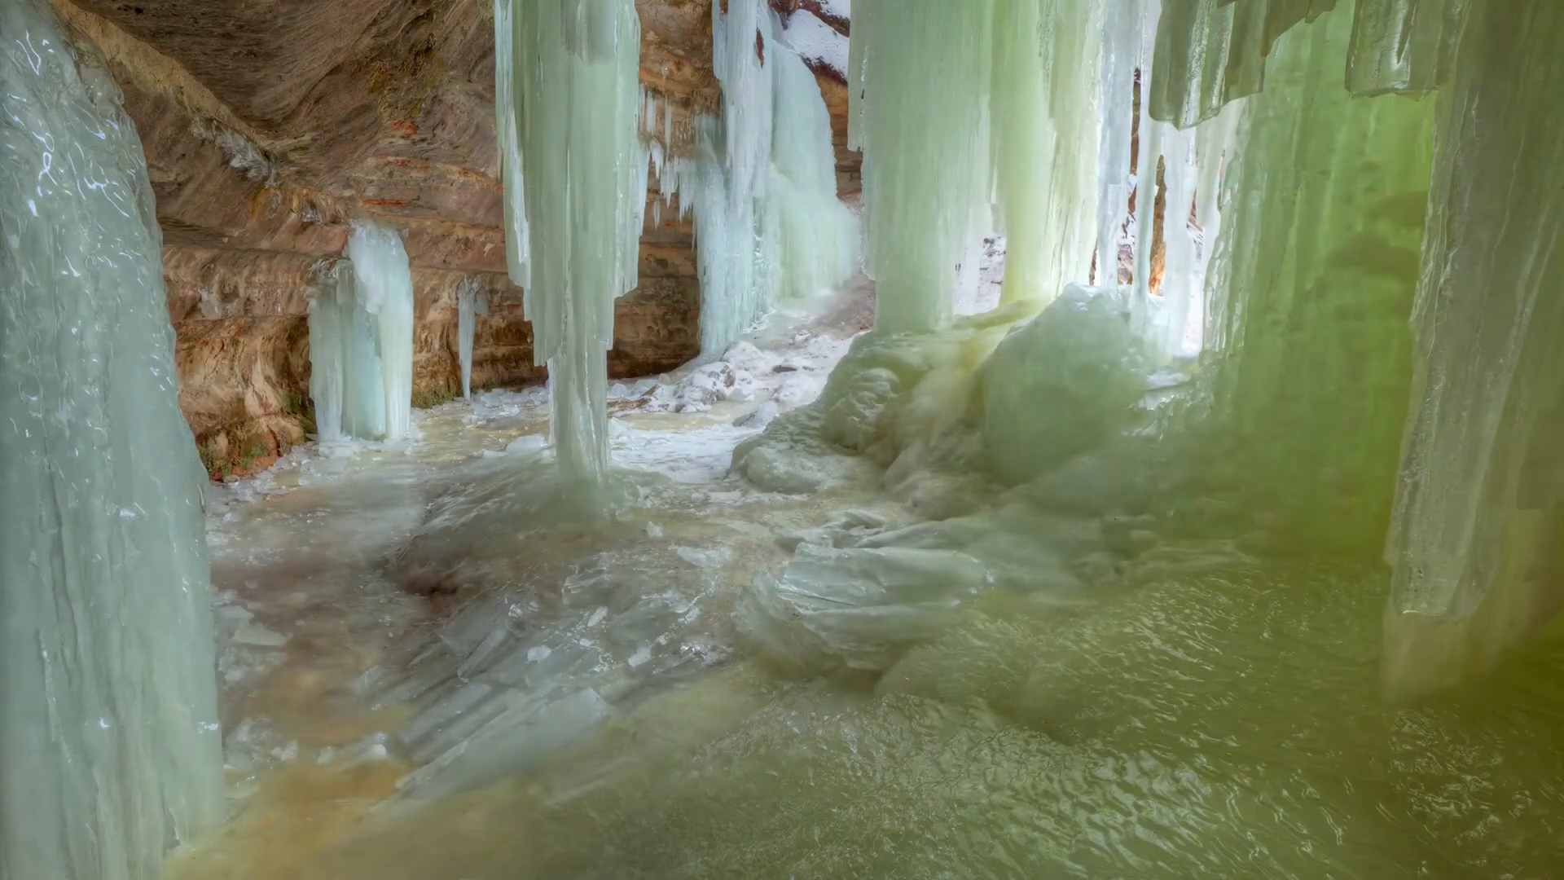
key(super+1)
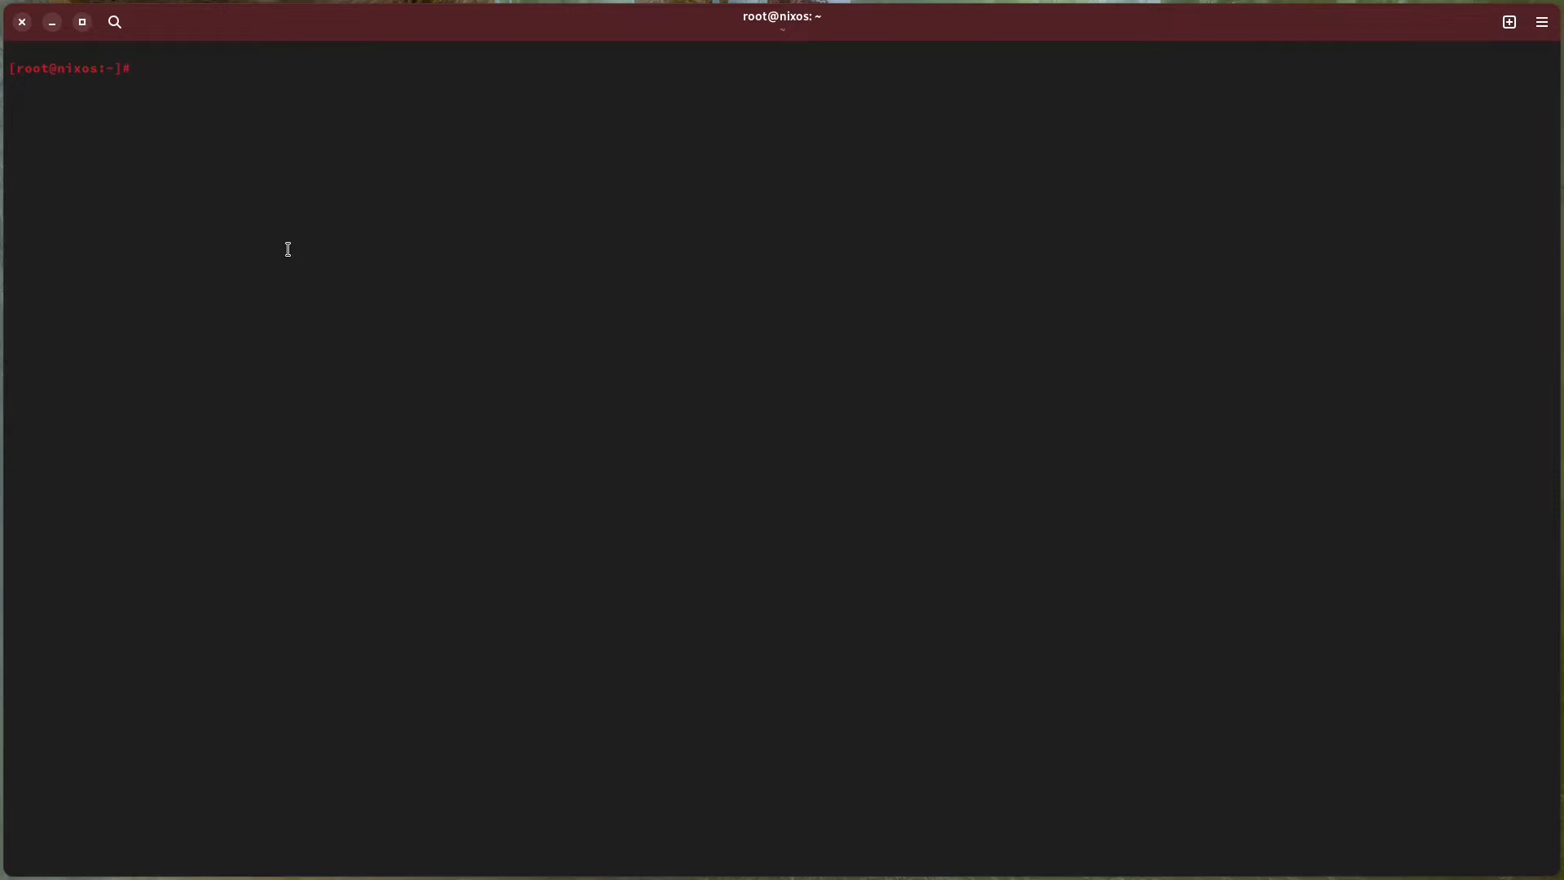
text(cd /etc/nixos/)
key(Return)
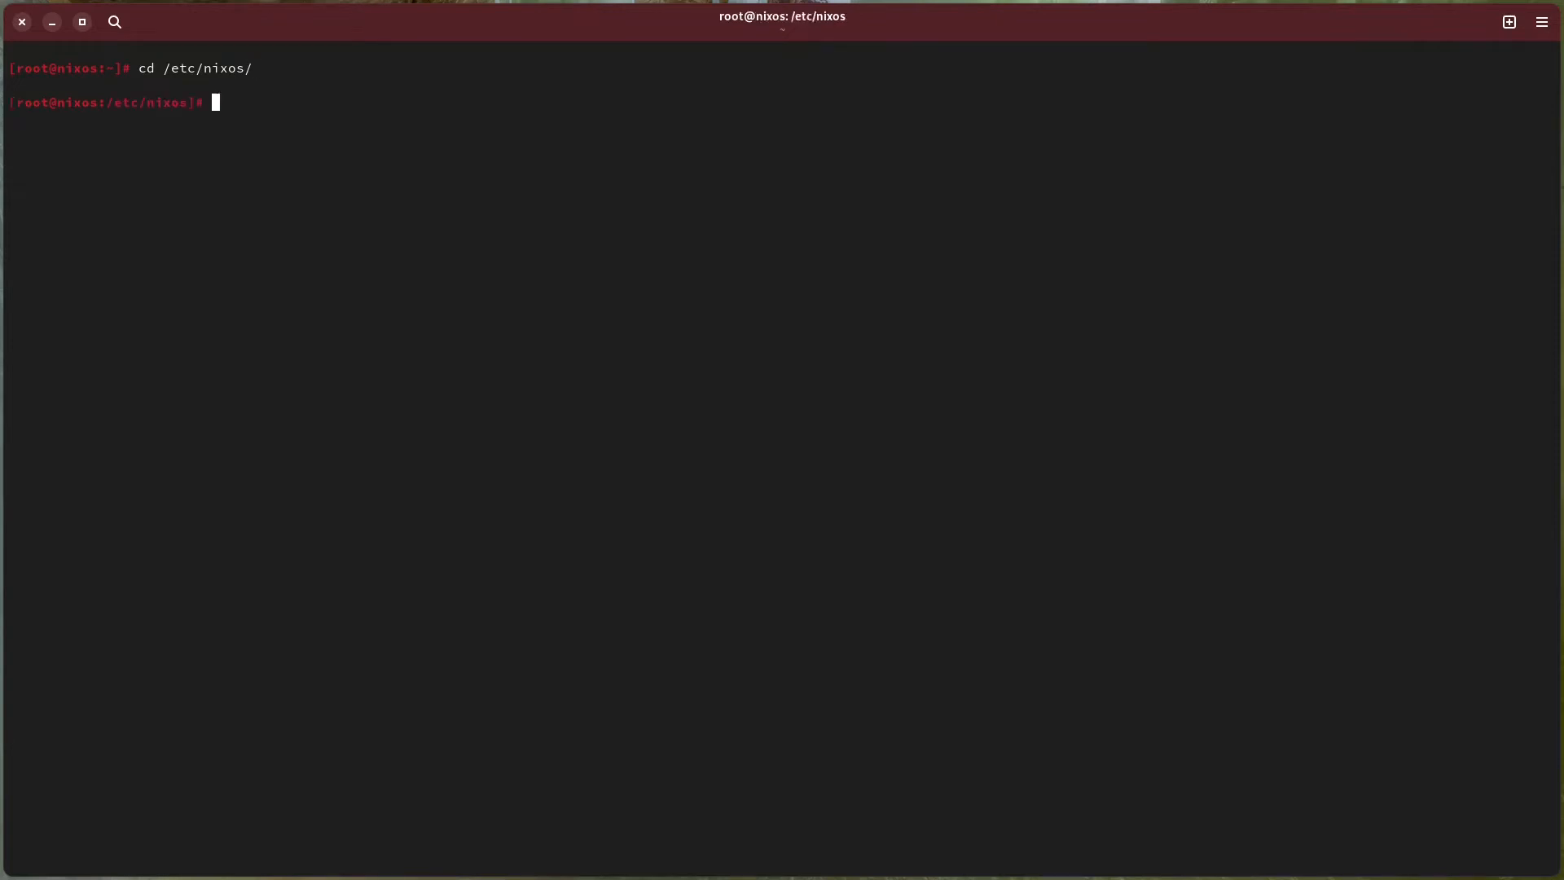
Open configuration.nix in nano, examine its imports list for the hardware-configuration.nix and vm.nix entries, and exit the editor.
text(nano con)
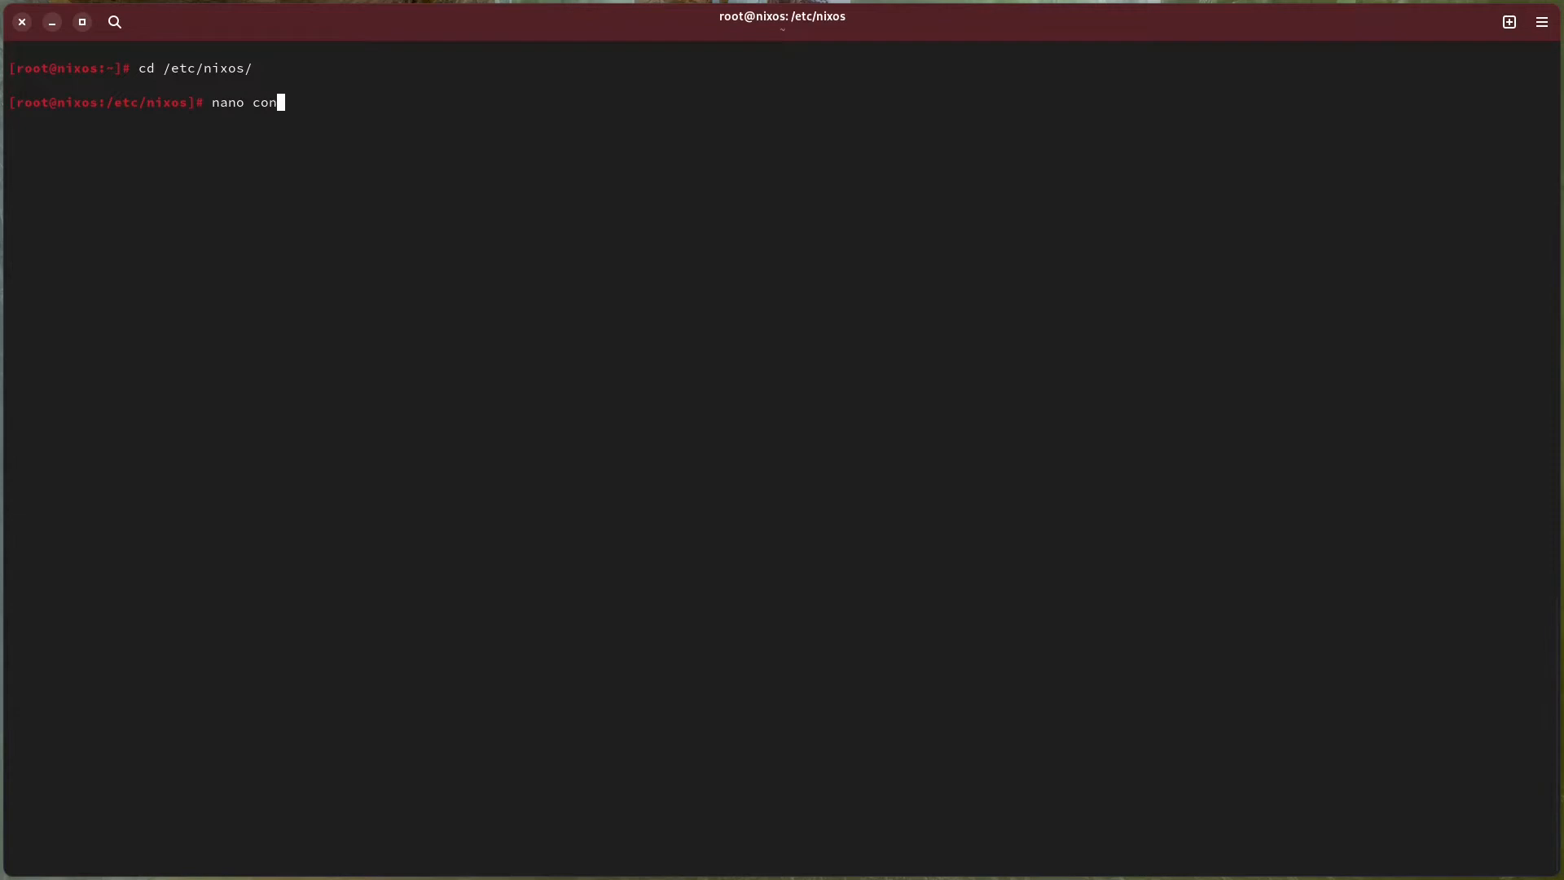
key(Tab)
key(Return)
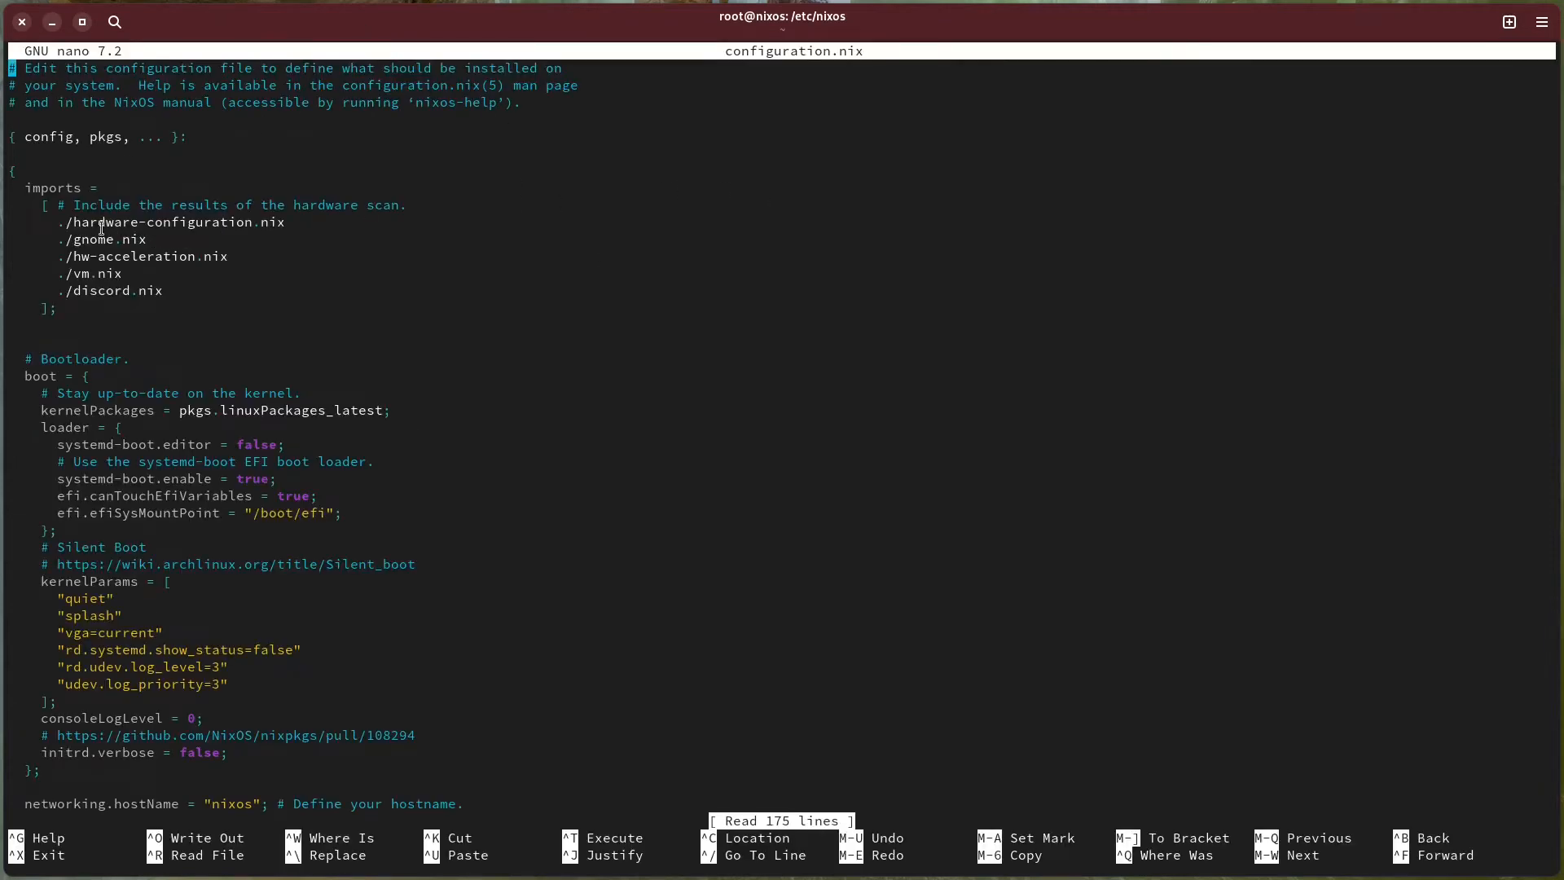
drag(27, 187, 295, 222)
click(105, 188)
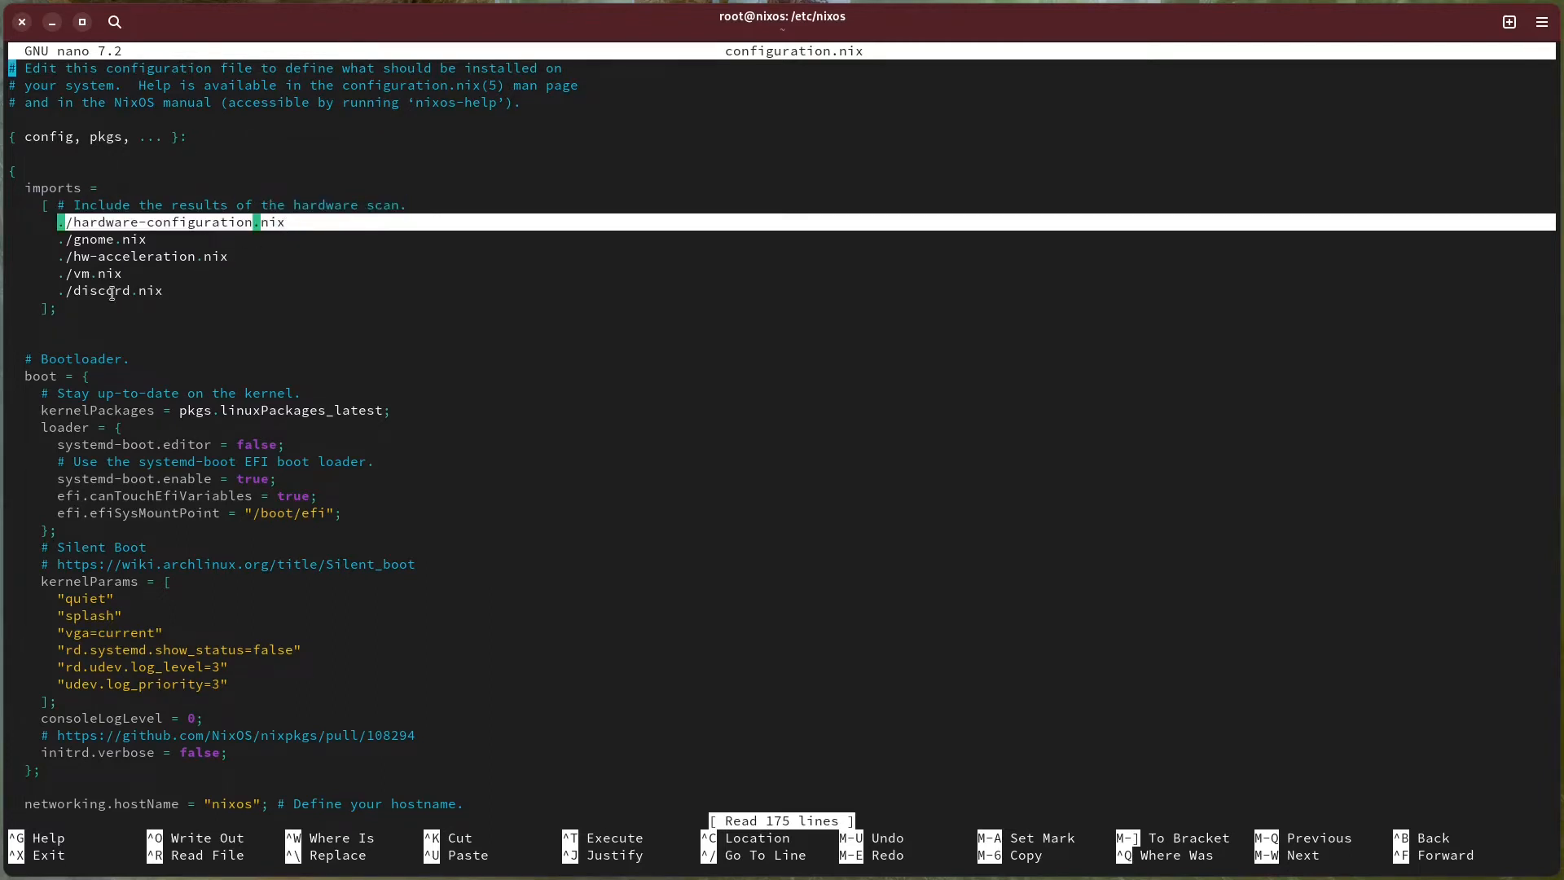
drag(58, 274, 126, 275)
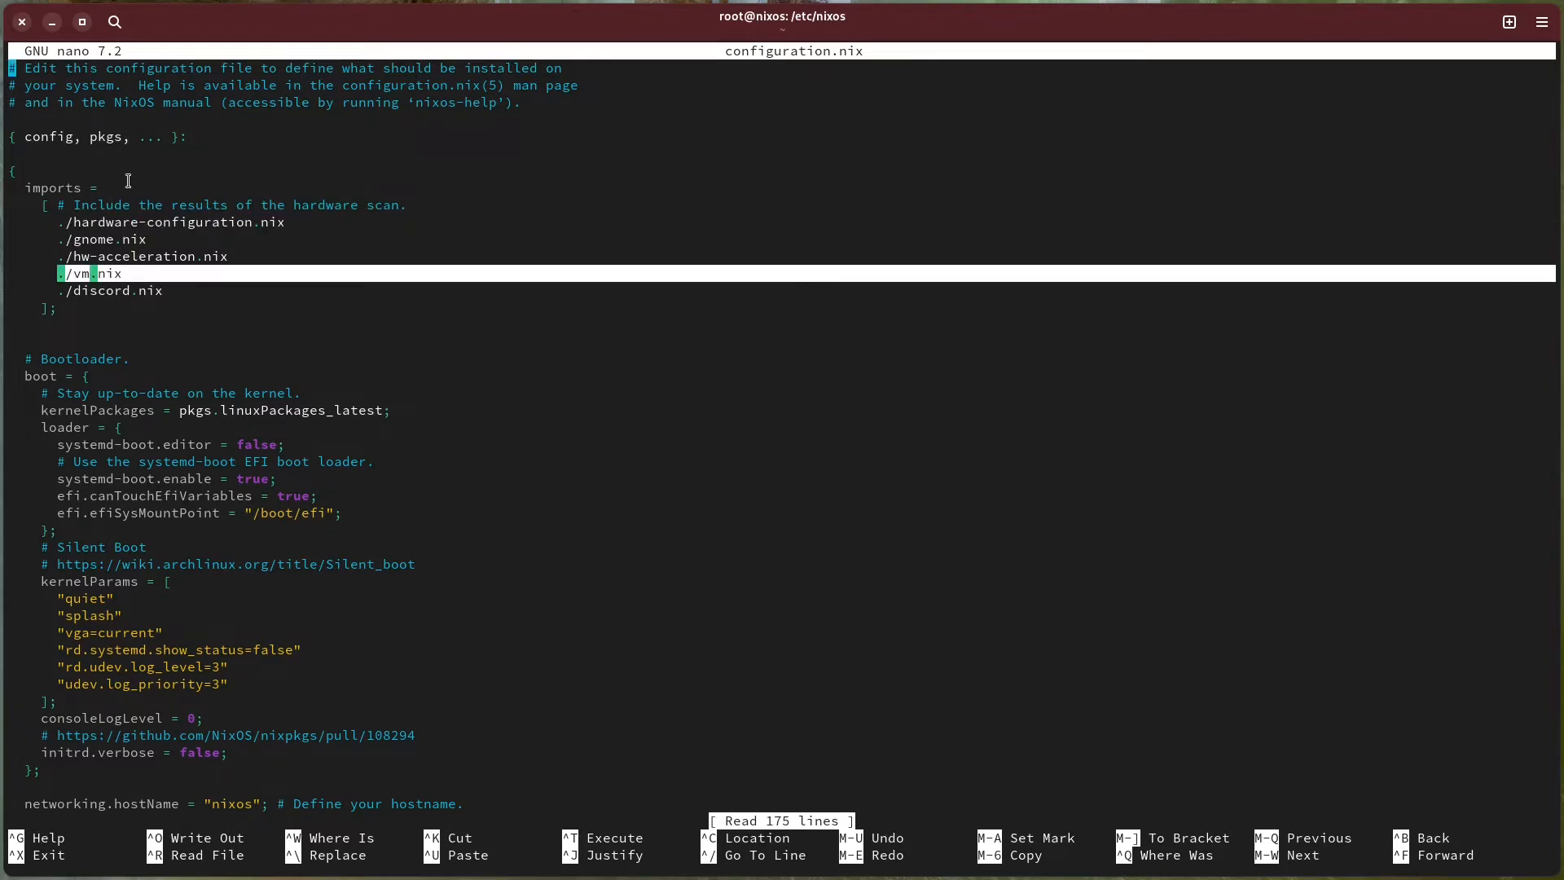
key(ctrl+x)
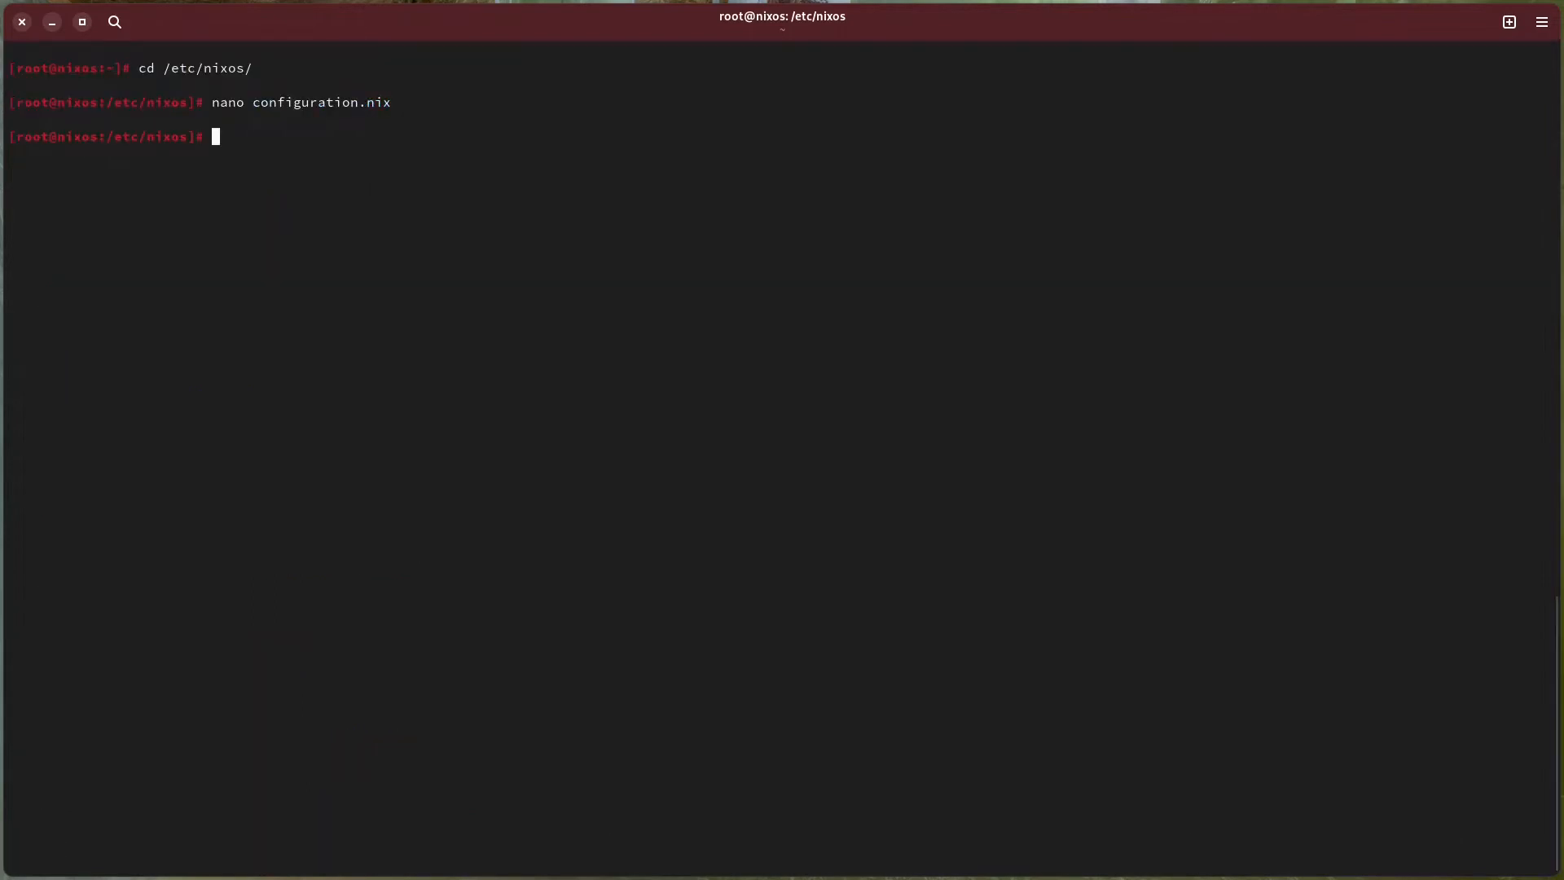
Open vm.nix in nano and review the extraGroups line that assigns the user account to the libvirtd group.
text(nano vm.nix)
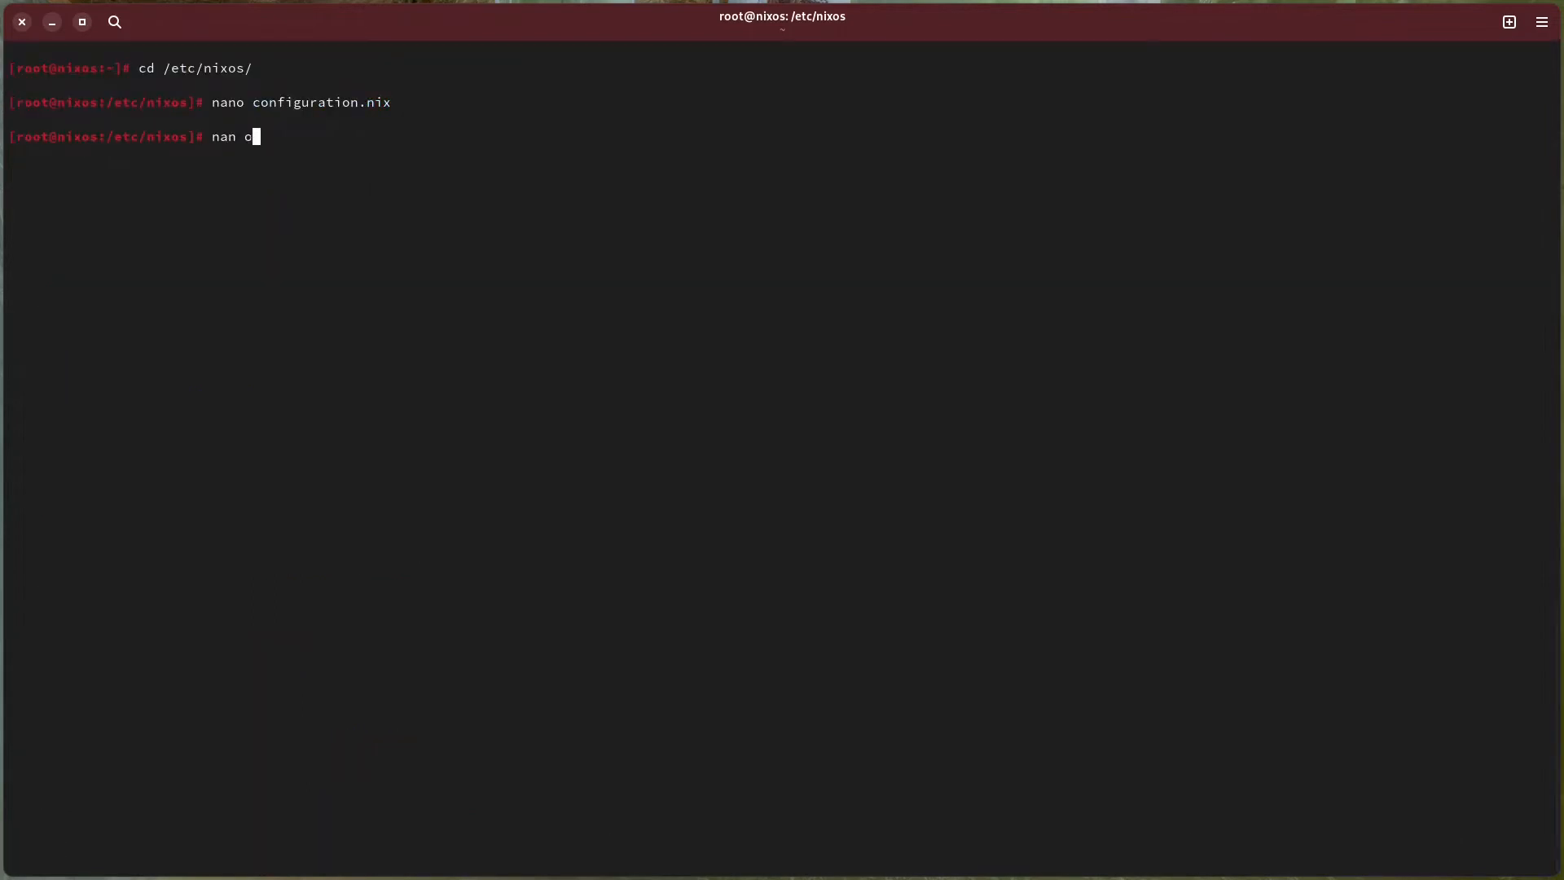
key(Return)
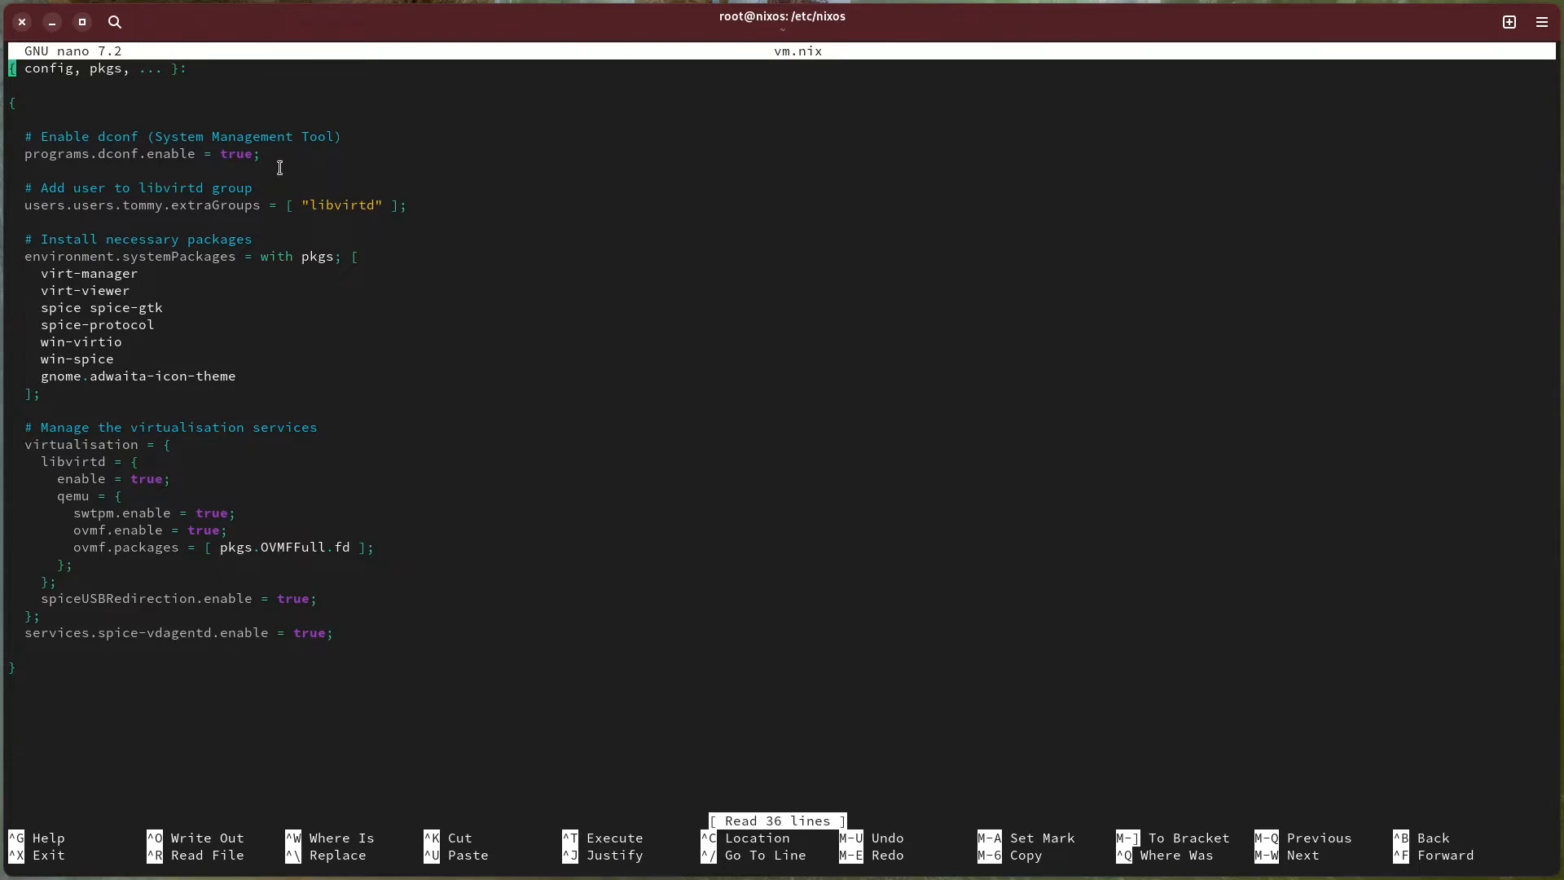
drag(40, 188, 257, 188)
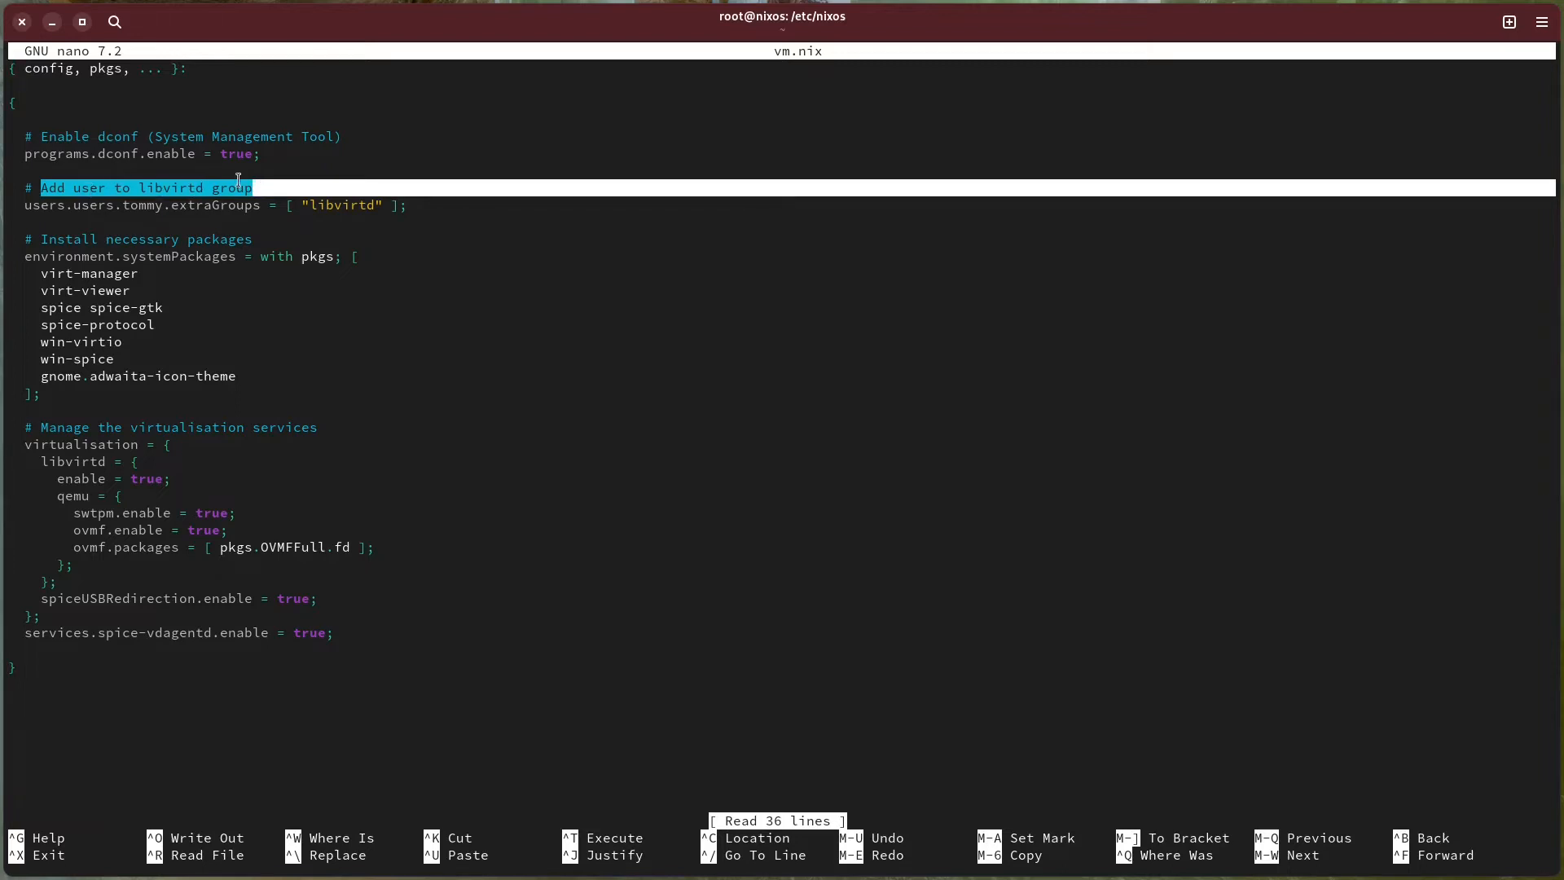
click(86, 206)
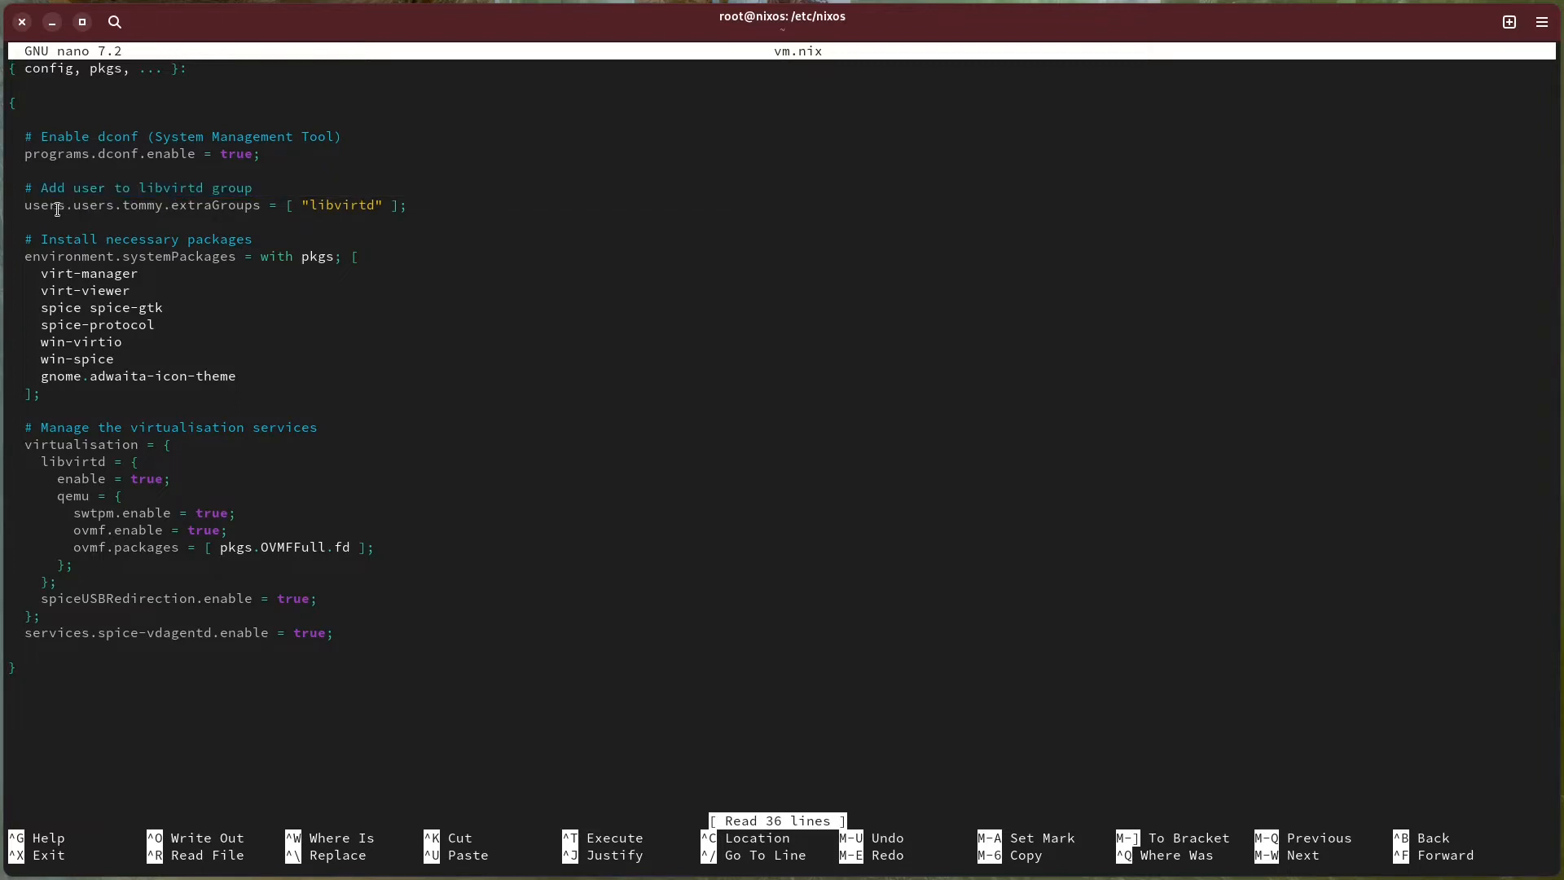
double_click(147, 206)
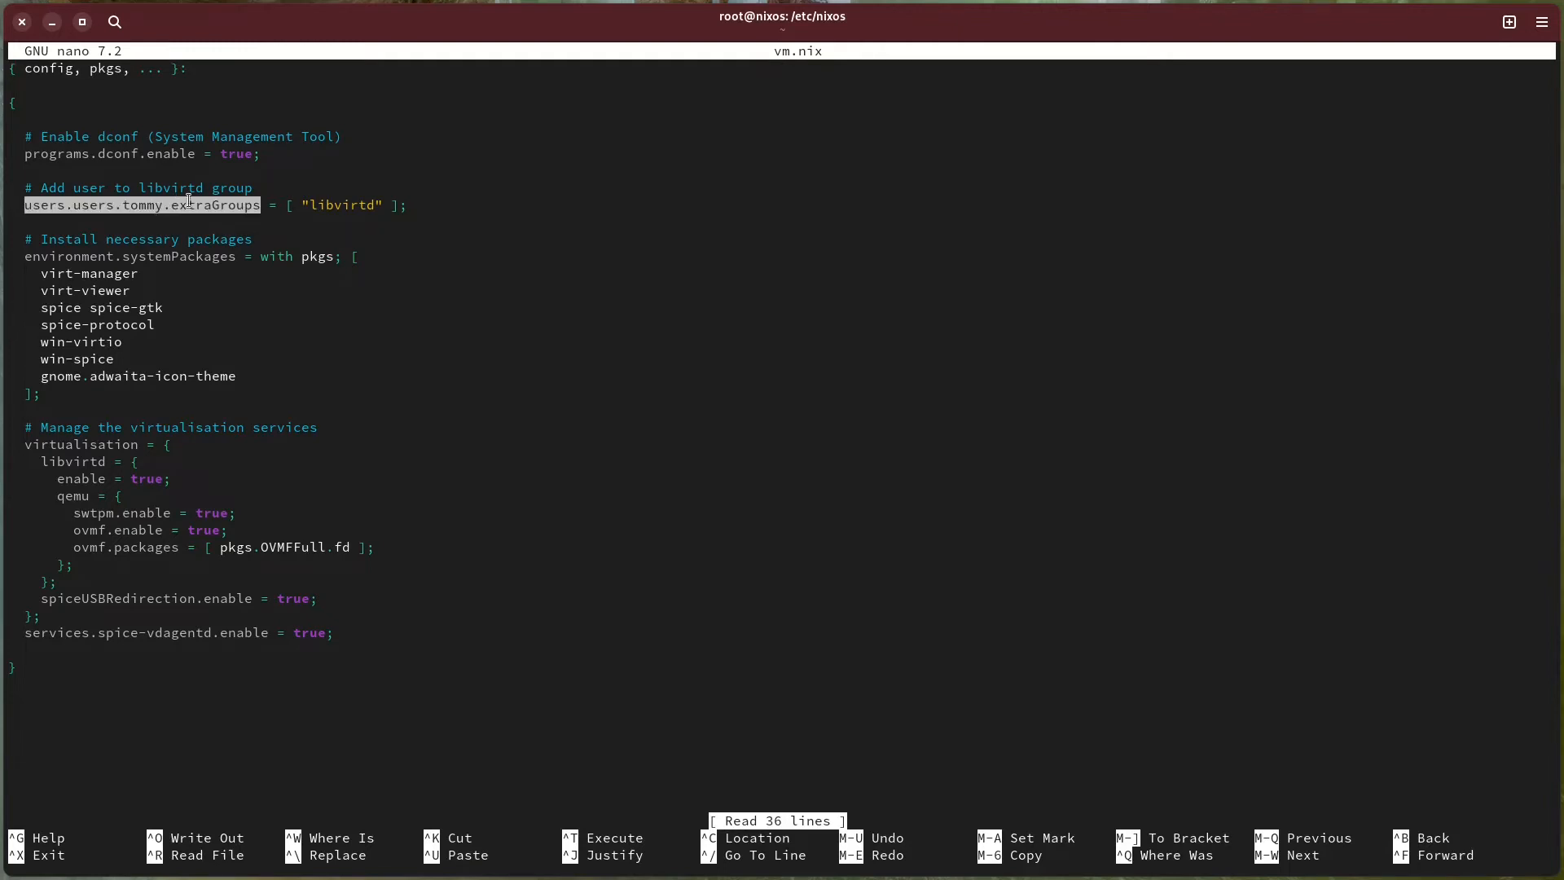
click(165, 201)
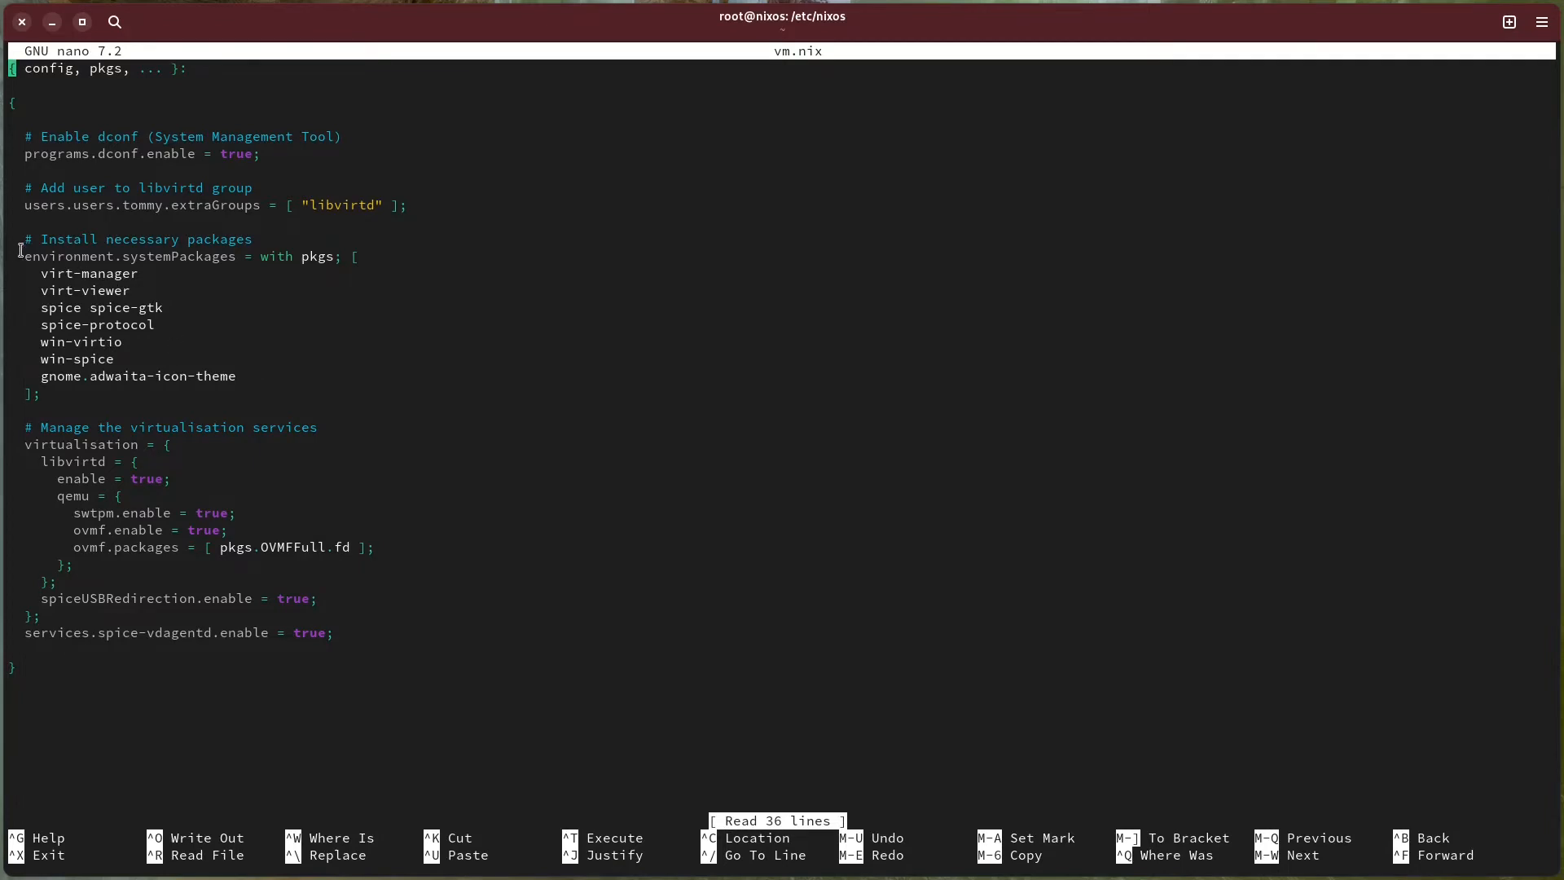
Review the virtualisation packages under environment.systemPackages in vm.nix, from virt-manager to gnome.adwaita-icon-theme.
drag(27, 258, 235, 250)
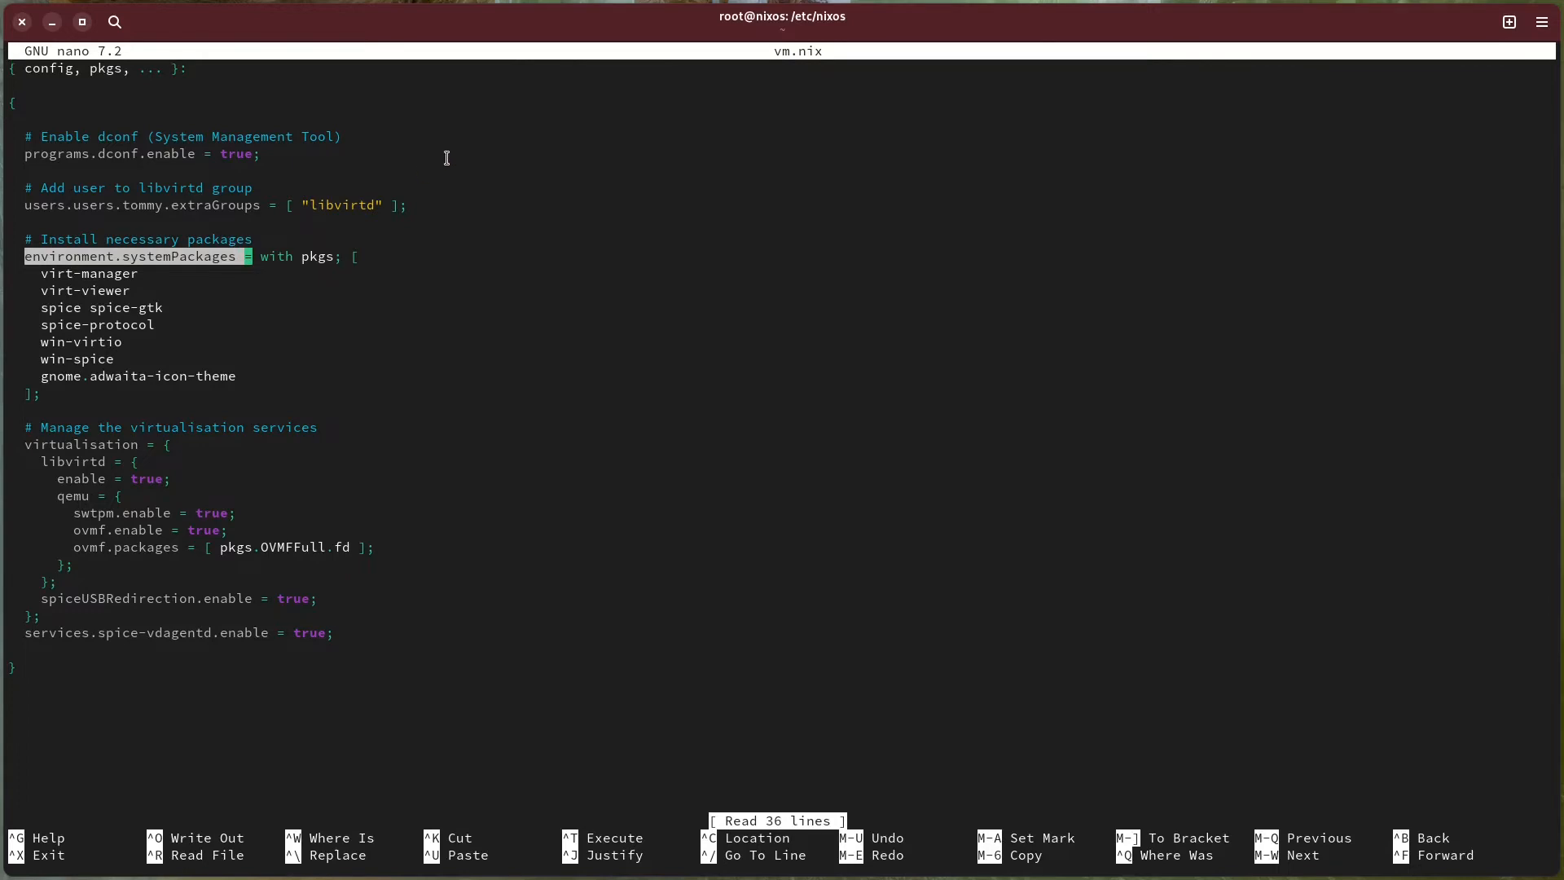
click(83, 268)
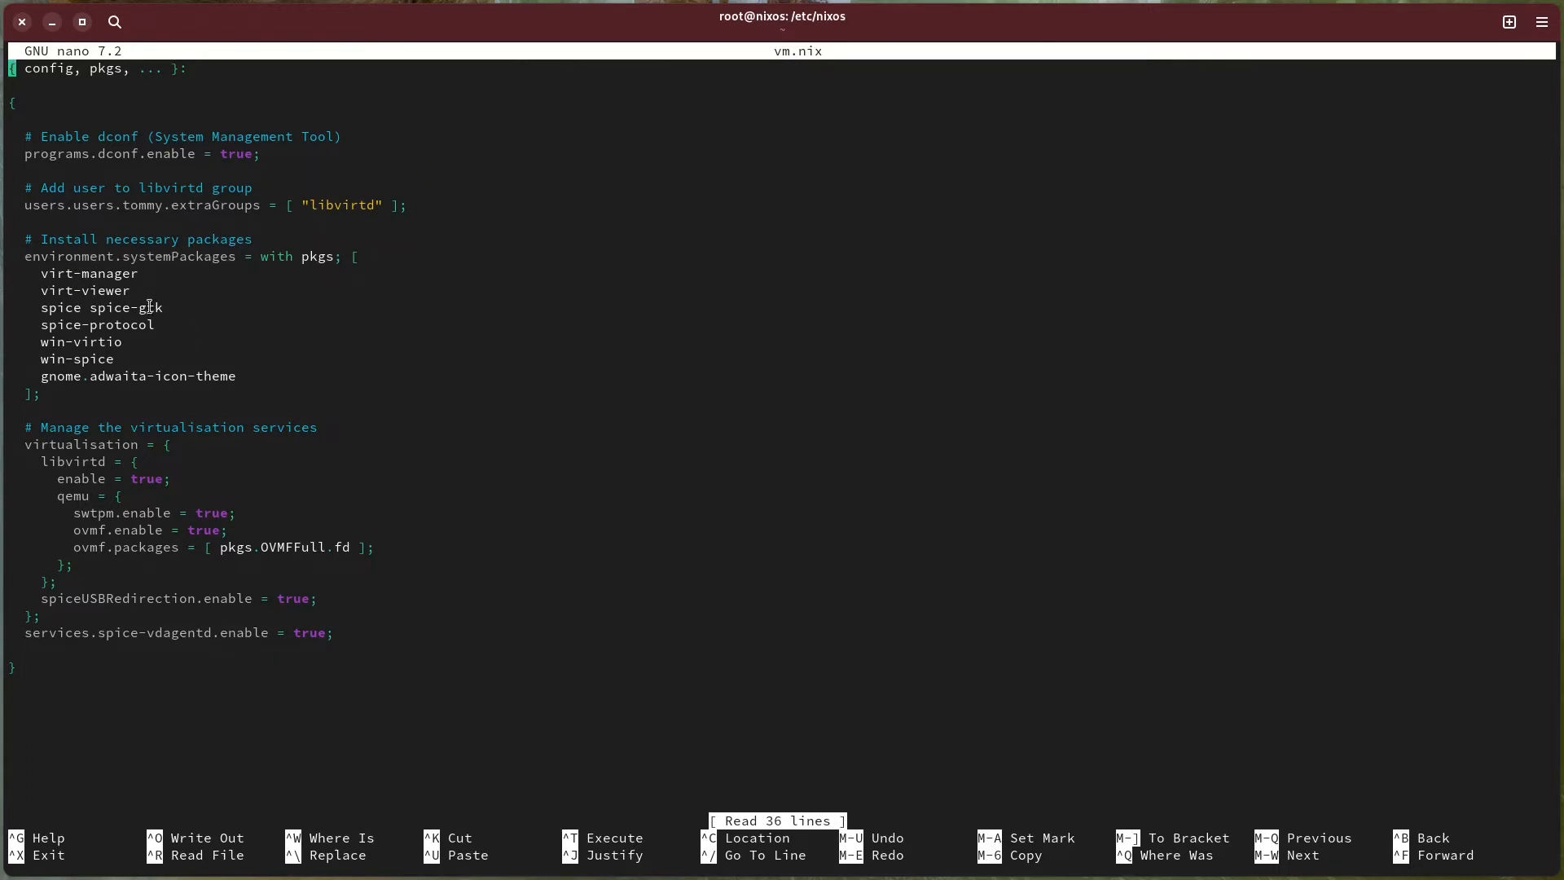
double_click(98, 293)
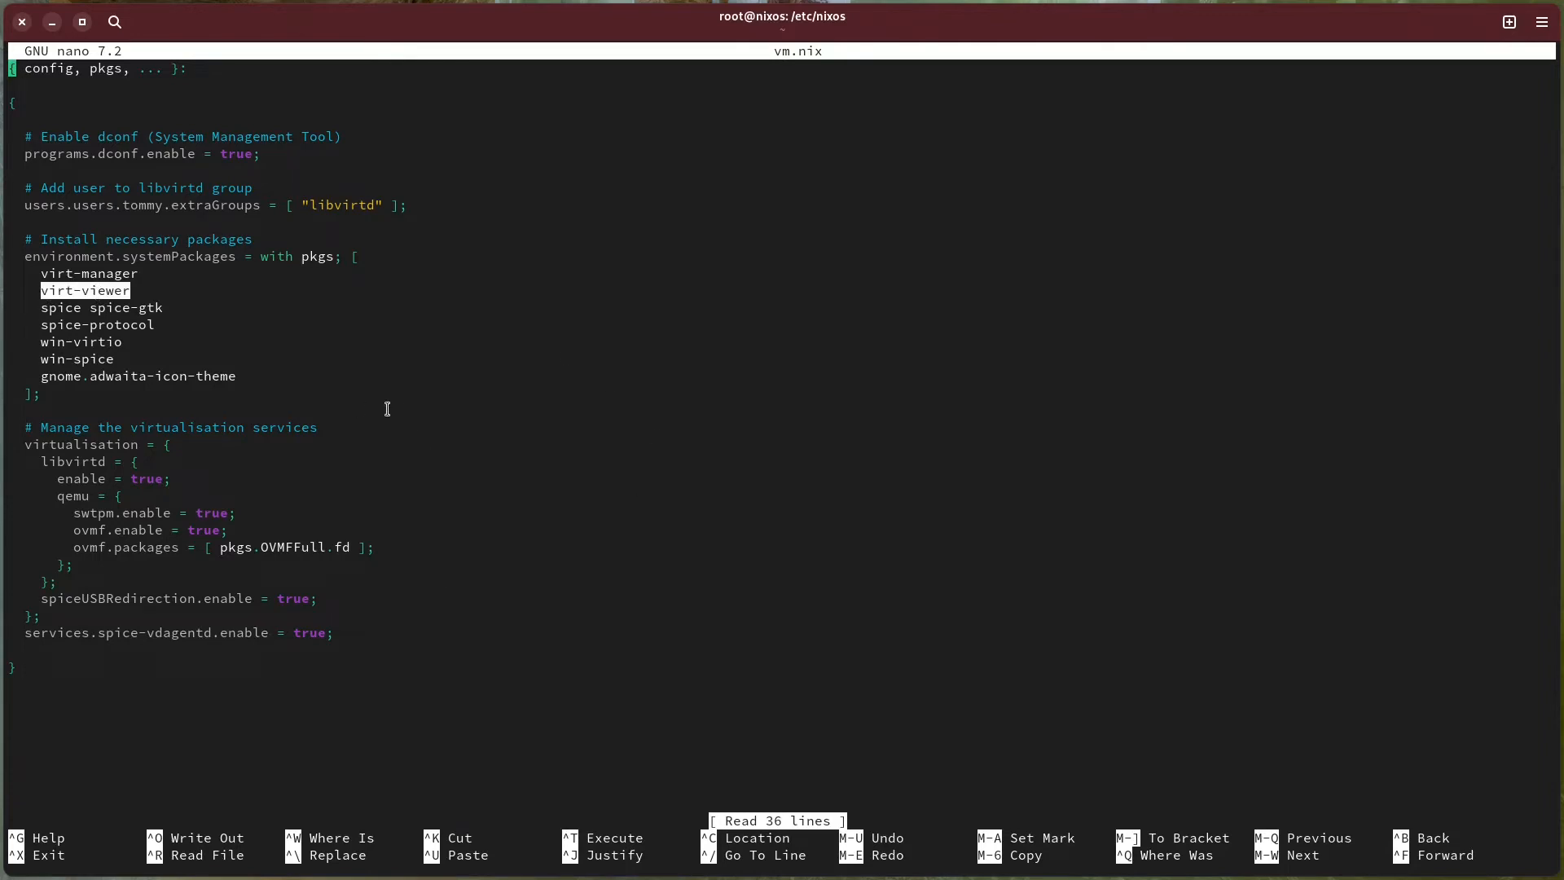
double_click(145, 308)
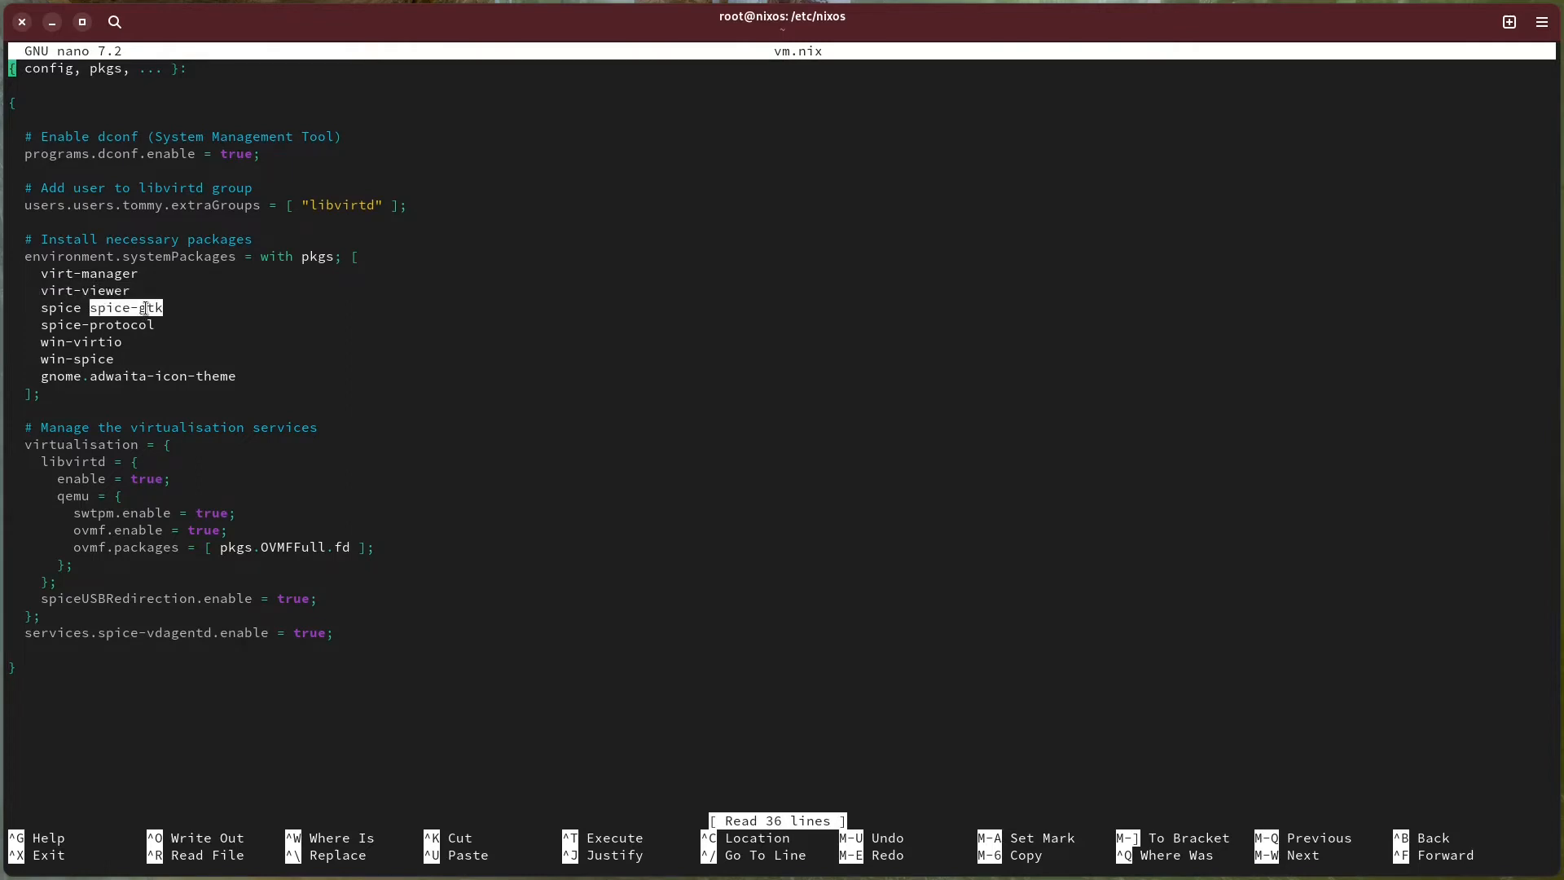
click(45, 315)
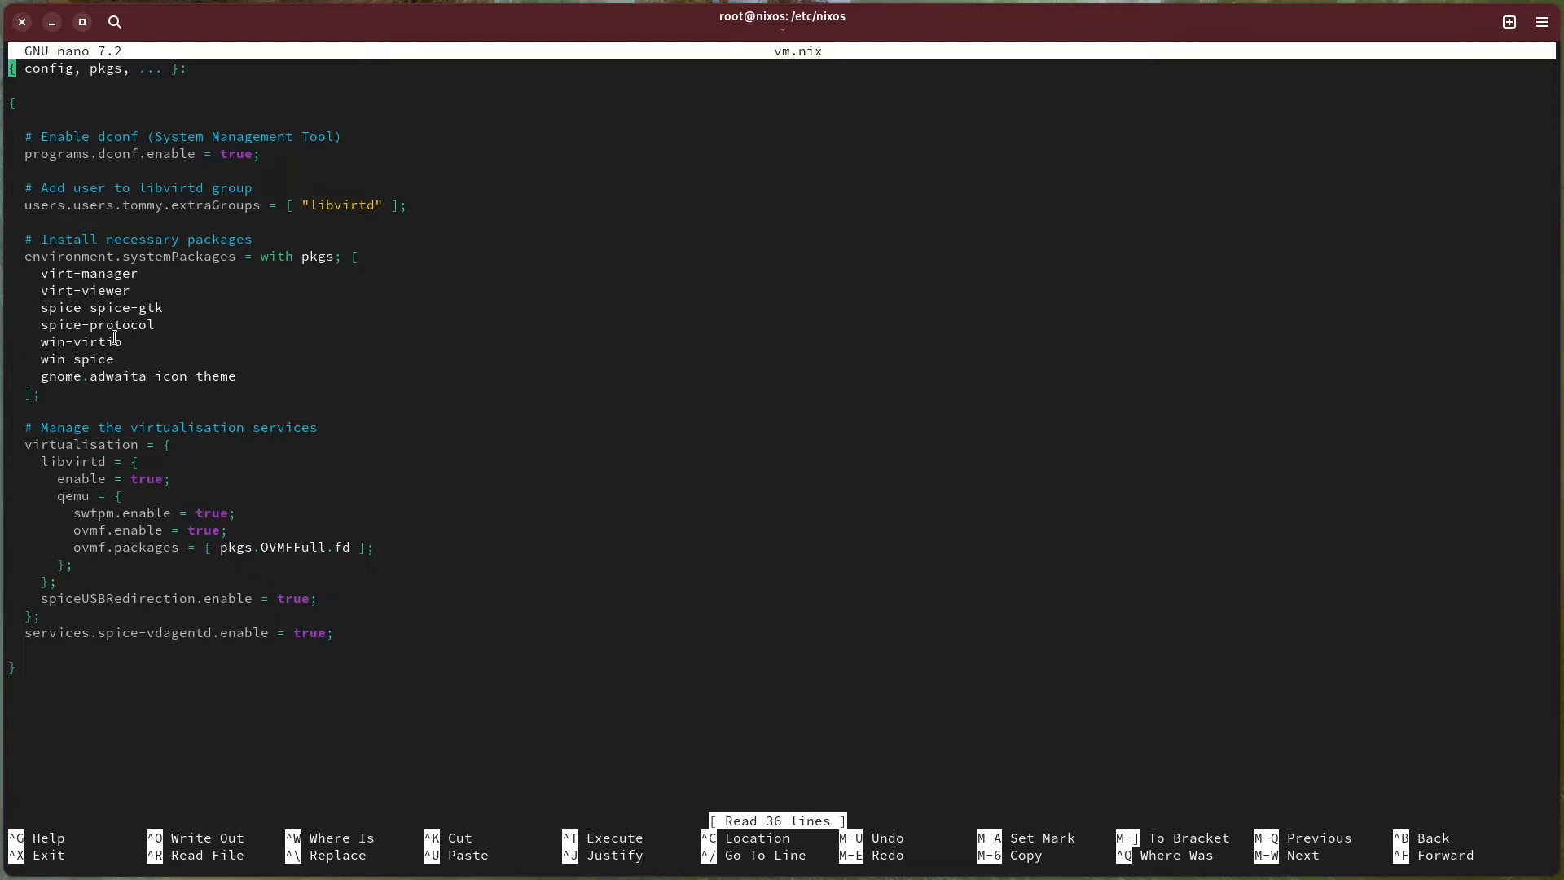
double_click(81, 340)
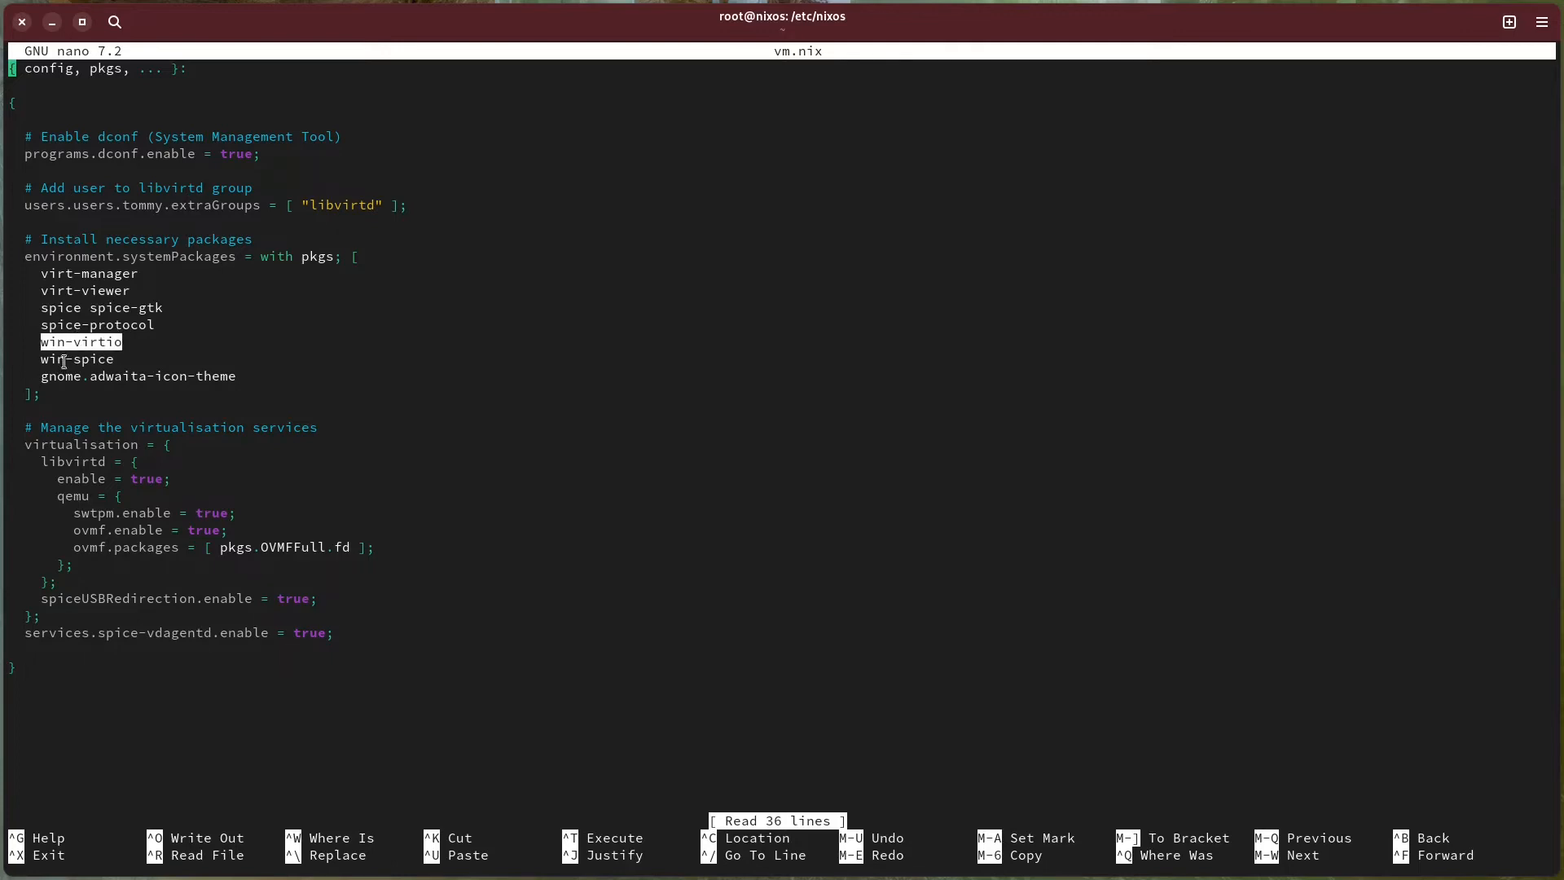
click(84, 345)
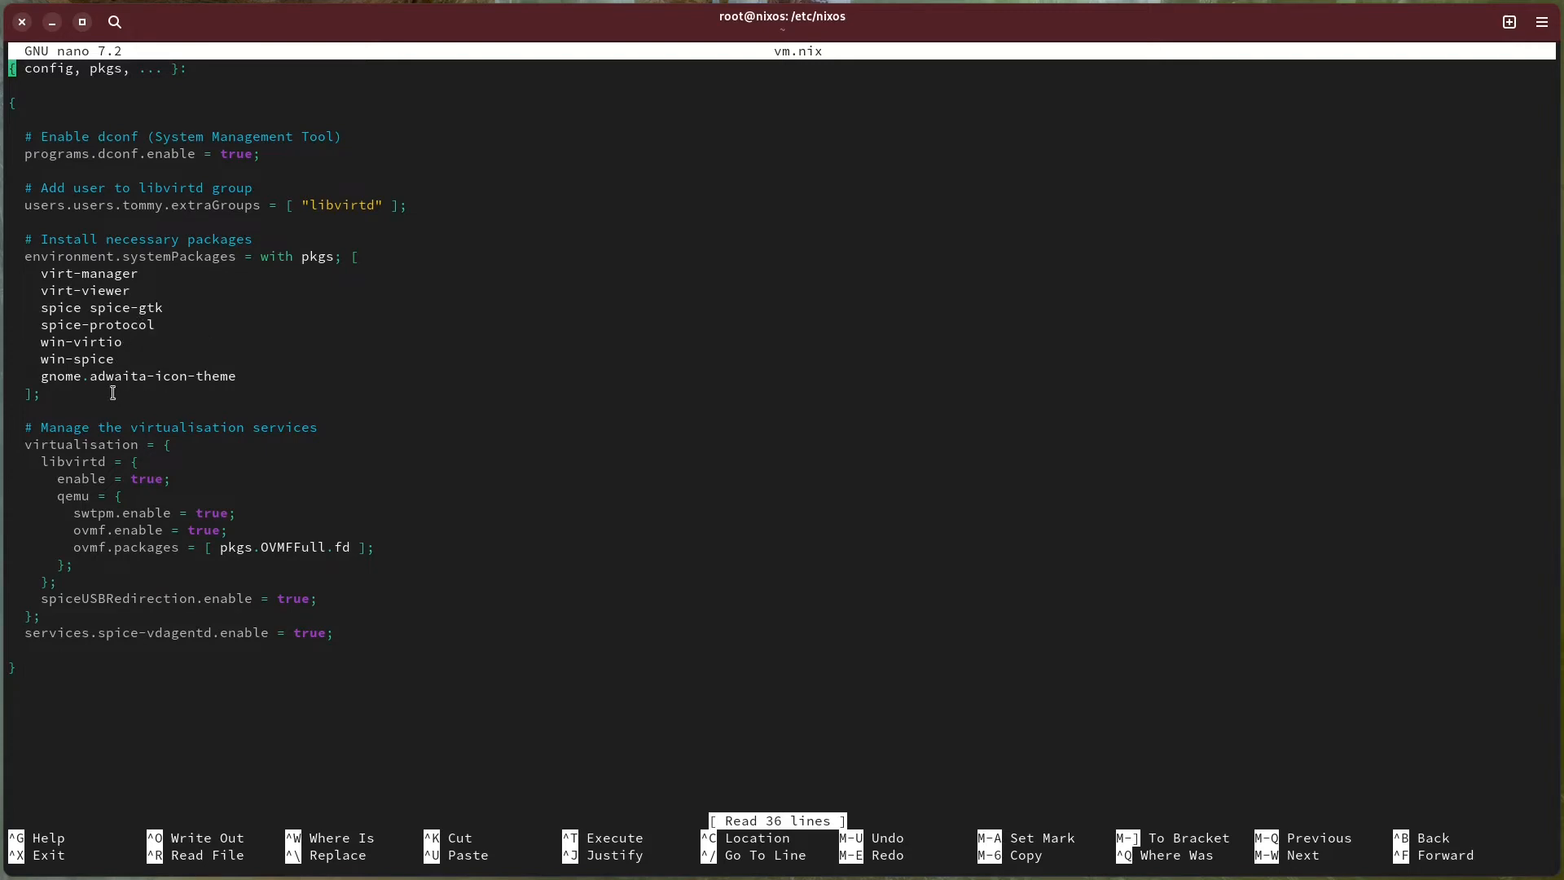
drag(46, 376, 246, 373)
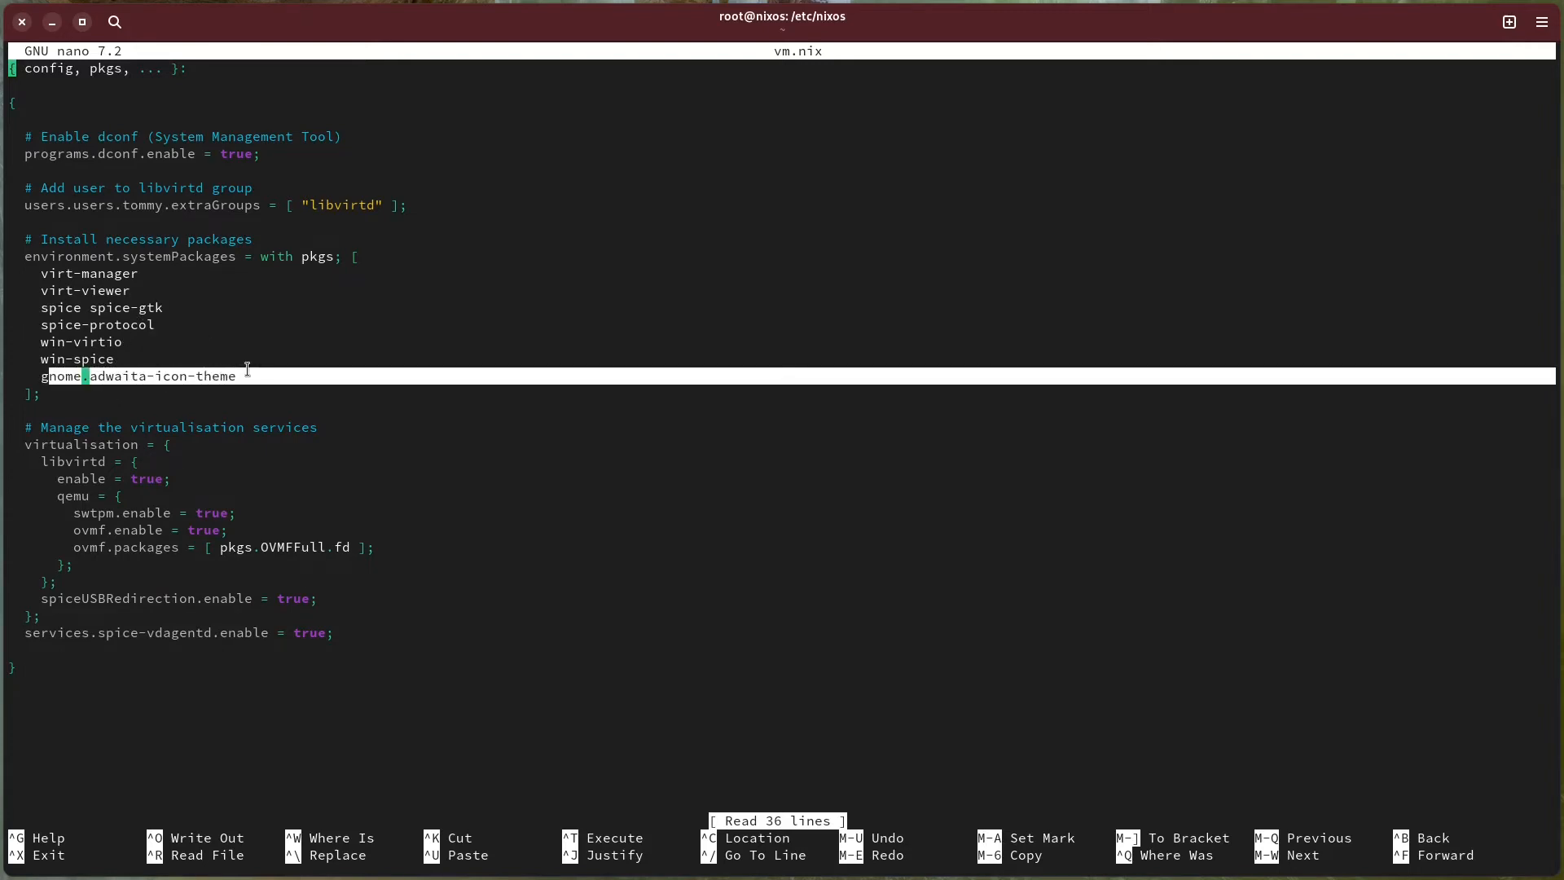
click(200, 379)
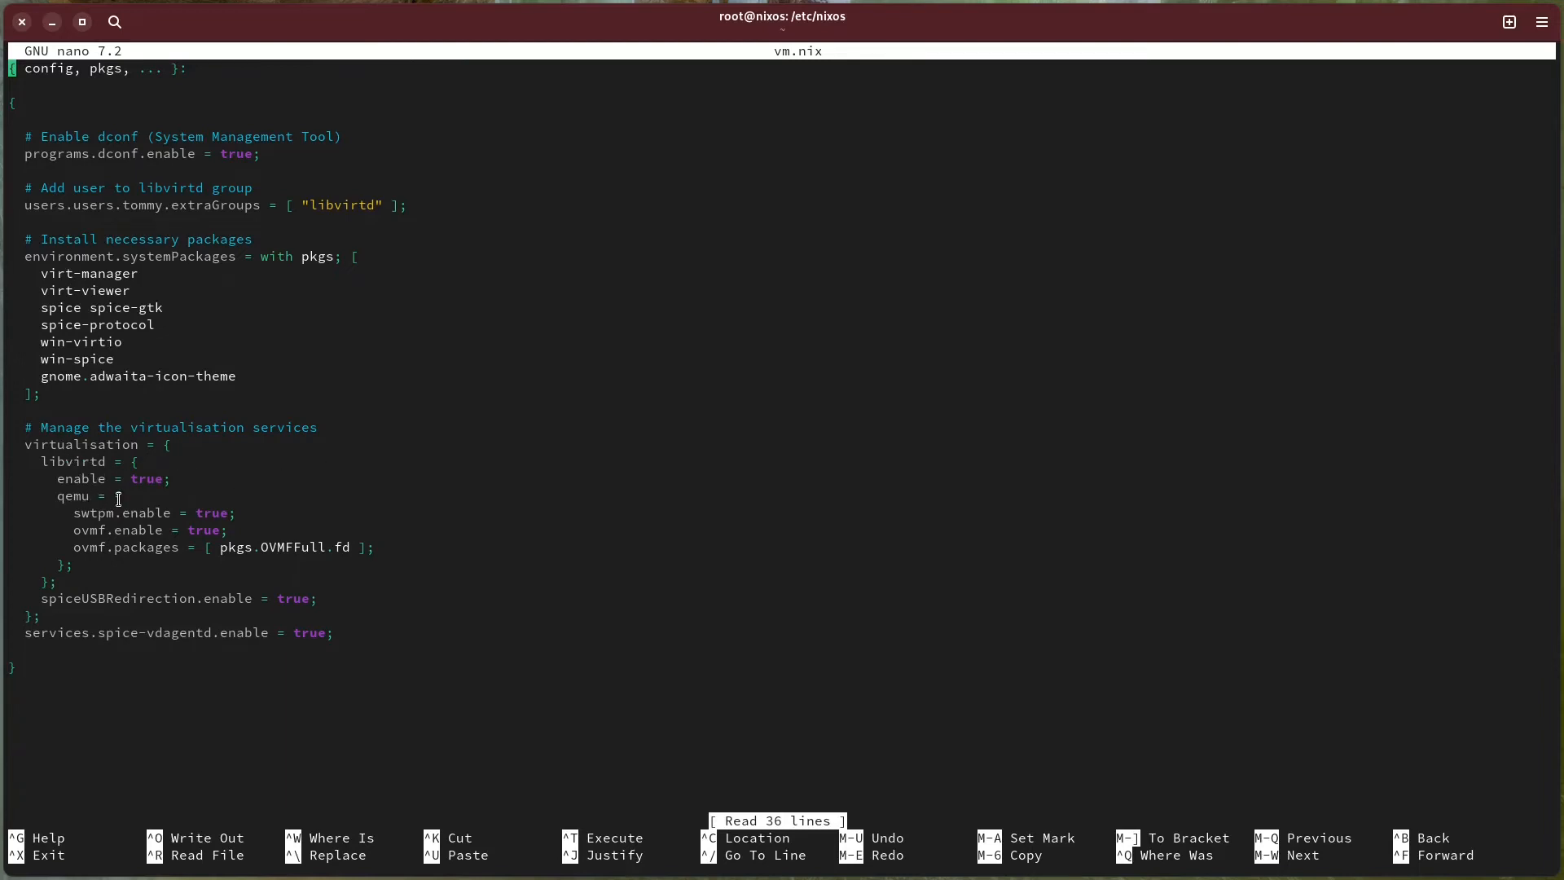
Examine the swtpm, ovmf and spiceUSBRedirection settings in the virtualisation services section of vm.nix.
drag(89, 514, 112, 515)
click(86, 530)
drag(41, 599, 193, 599)
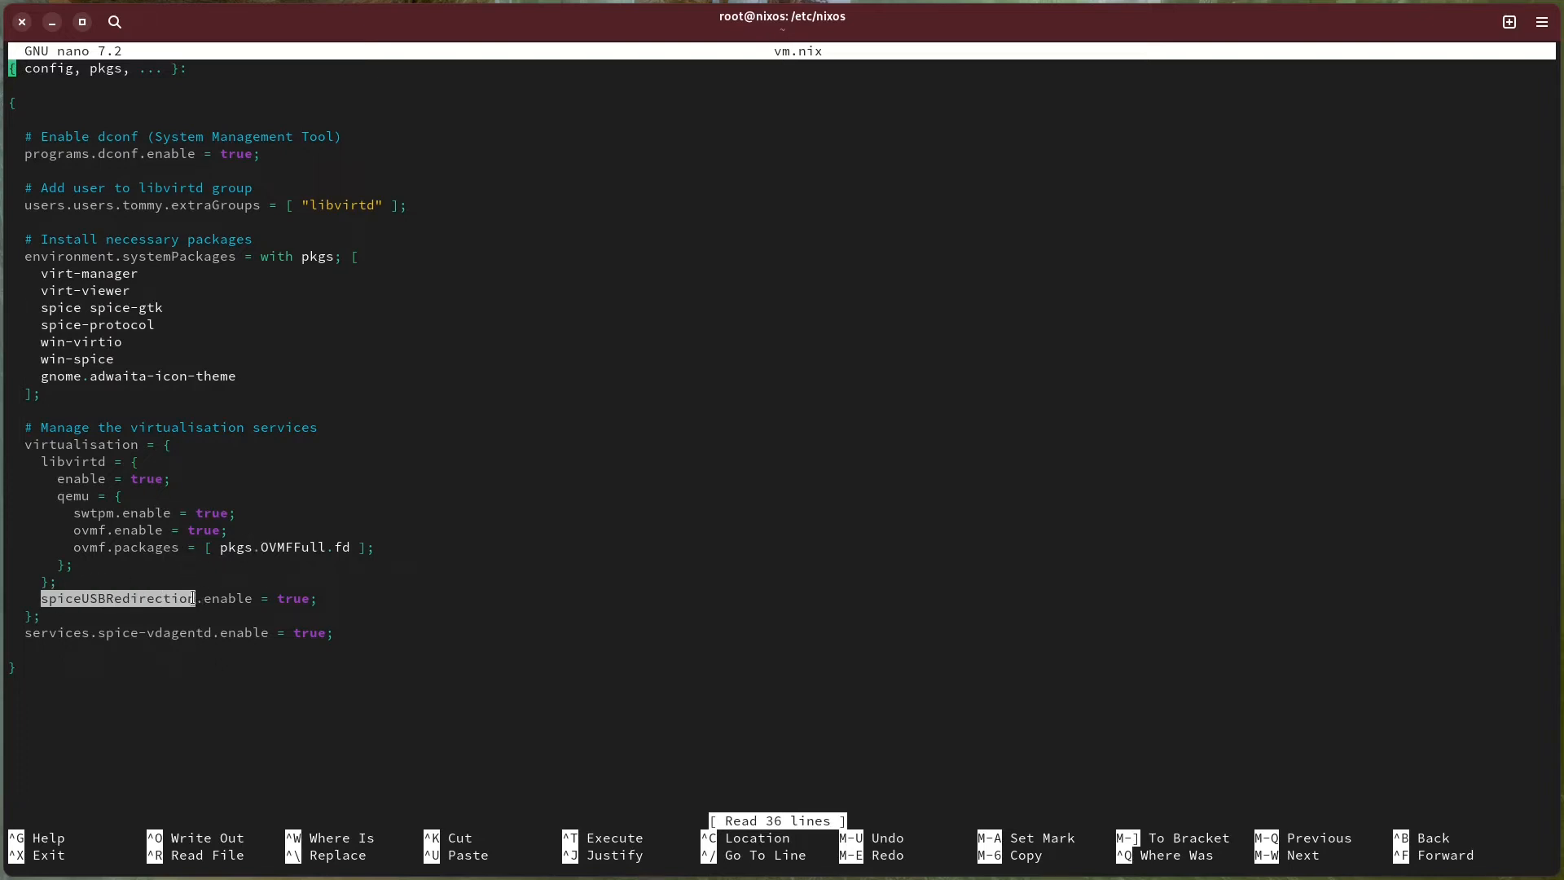
click(117, 601)
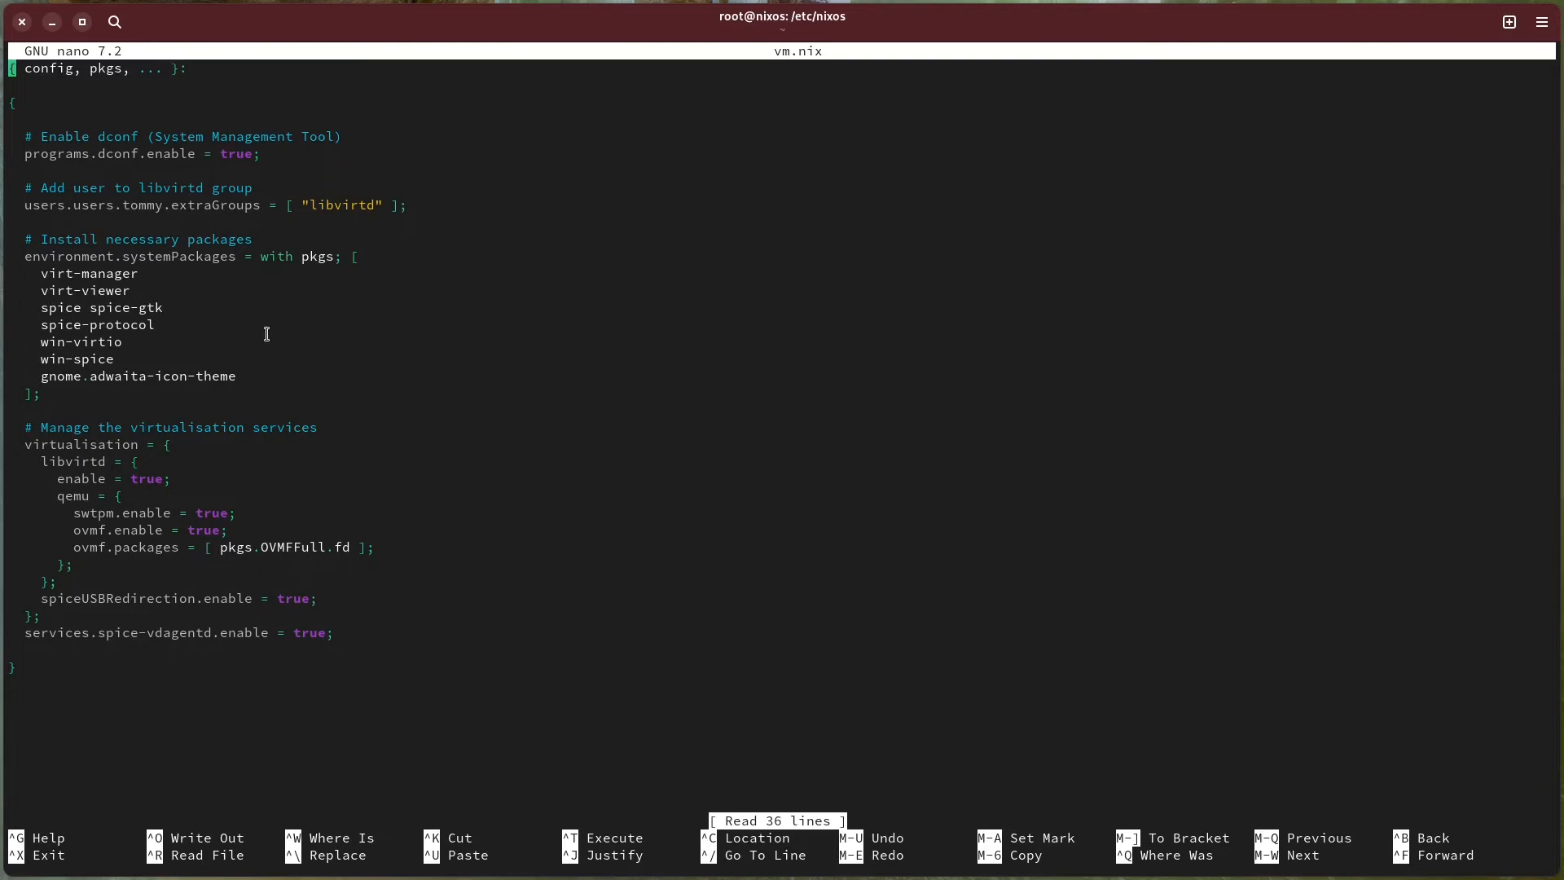
Save vm.nix, exit nano and apply the system configuration with nixos-rebuild switch.
key(ctrl+o)
key(Return)
key(ctrl+x)
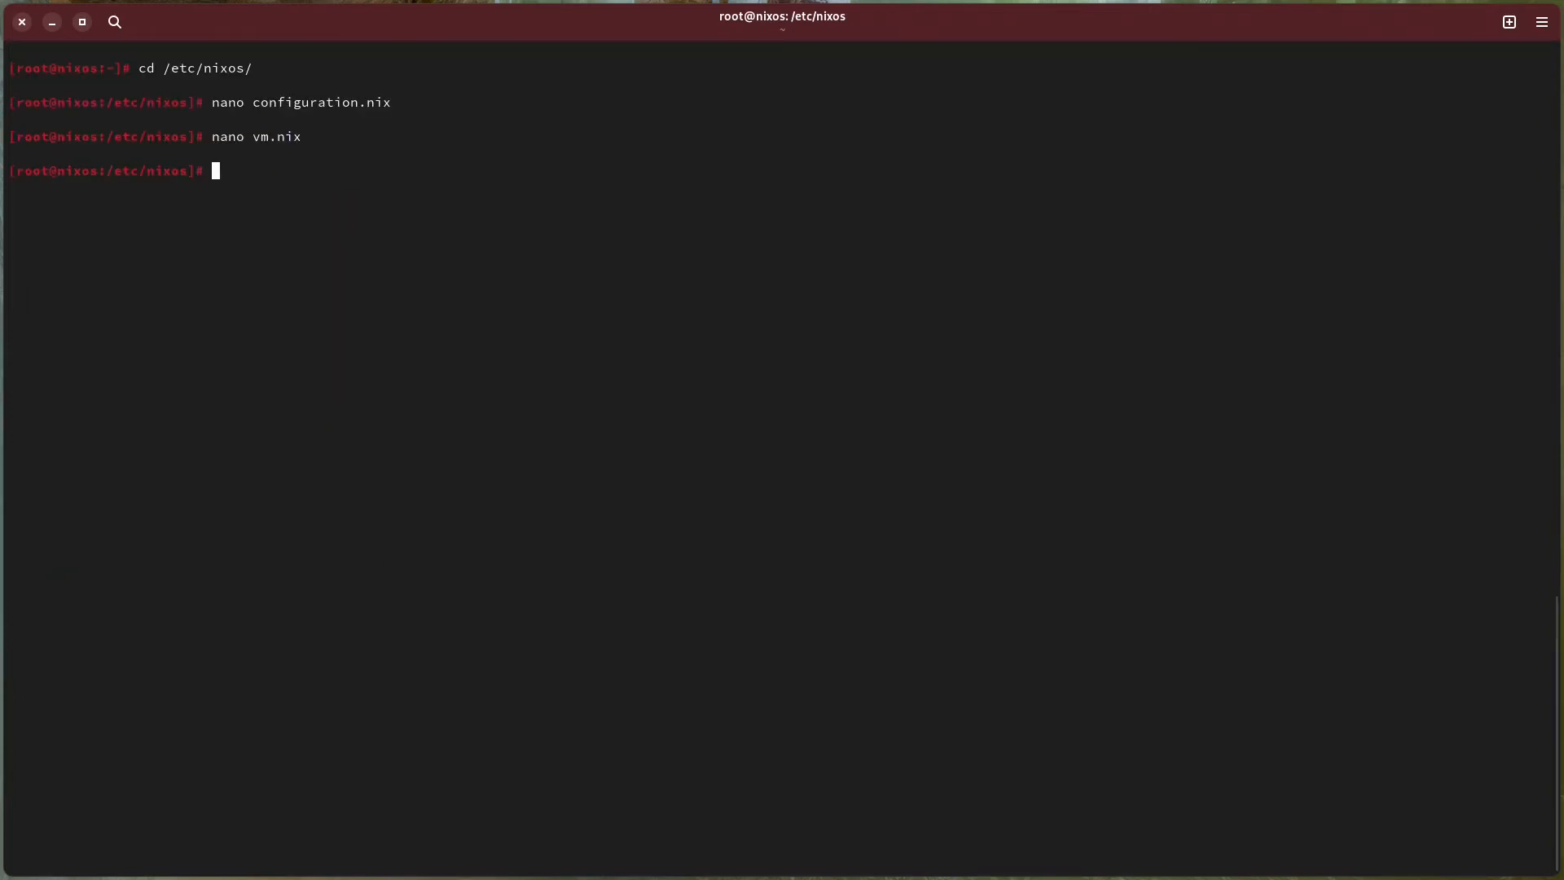
text(nixos-rebuild switch)
key(Return)
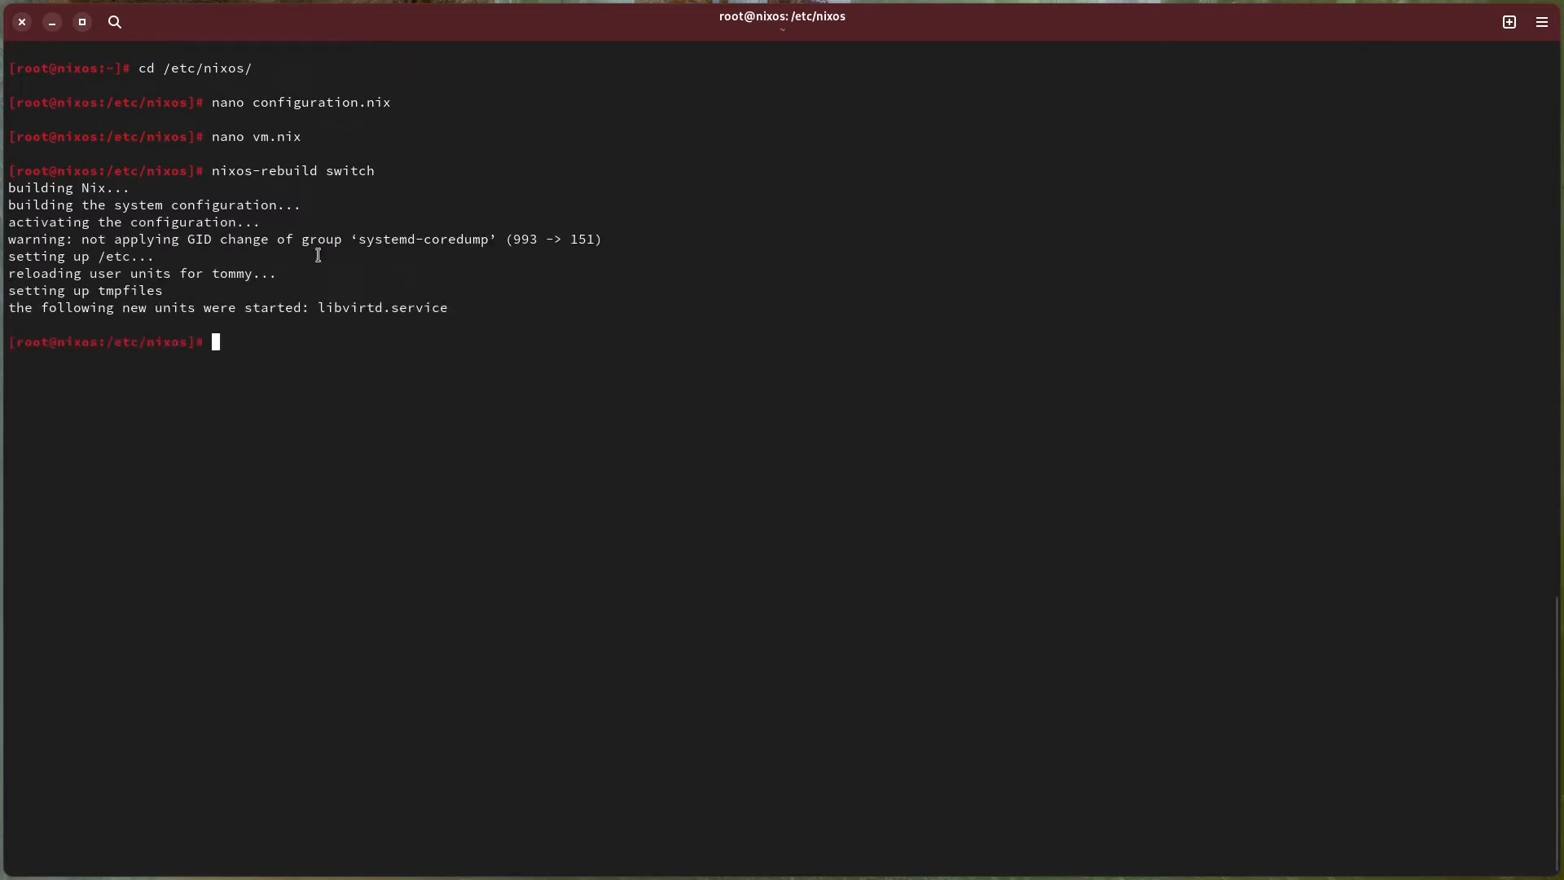
Close the terminal, launch Virtual Machine Manager and select the QEMU/KVM connection.
click(25, 26)
click(860, 510)
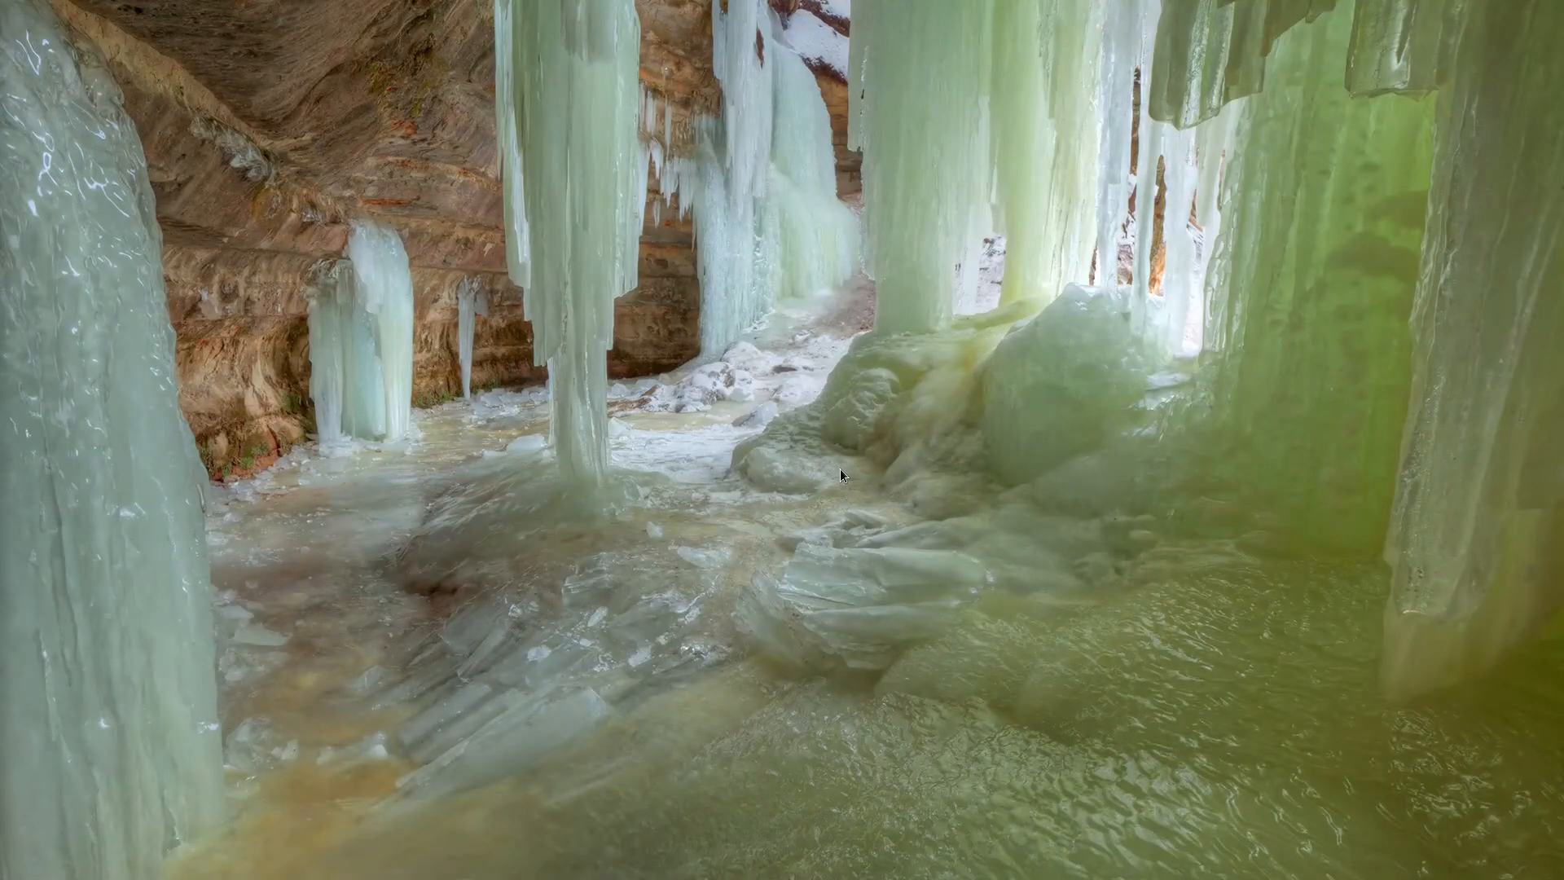
key(super)
key(super)
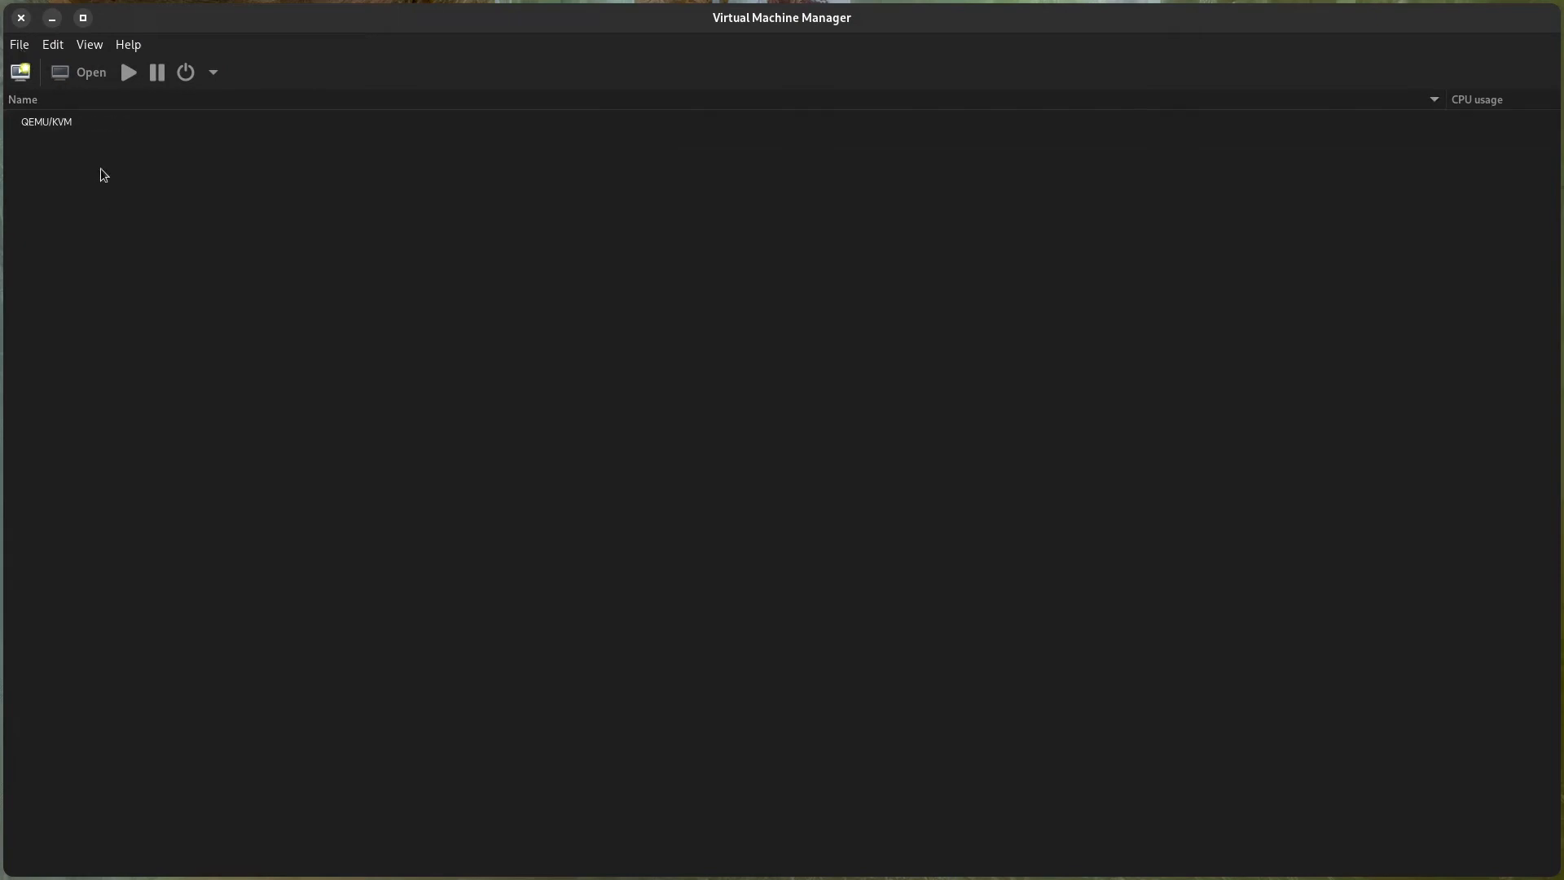
click(61, 128)
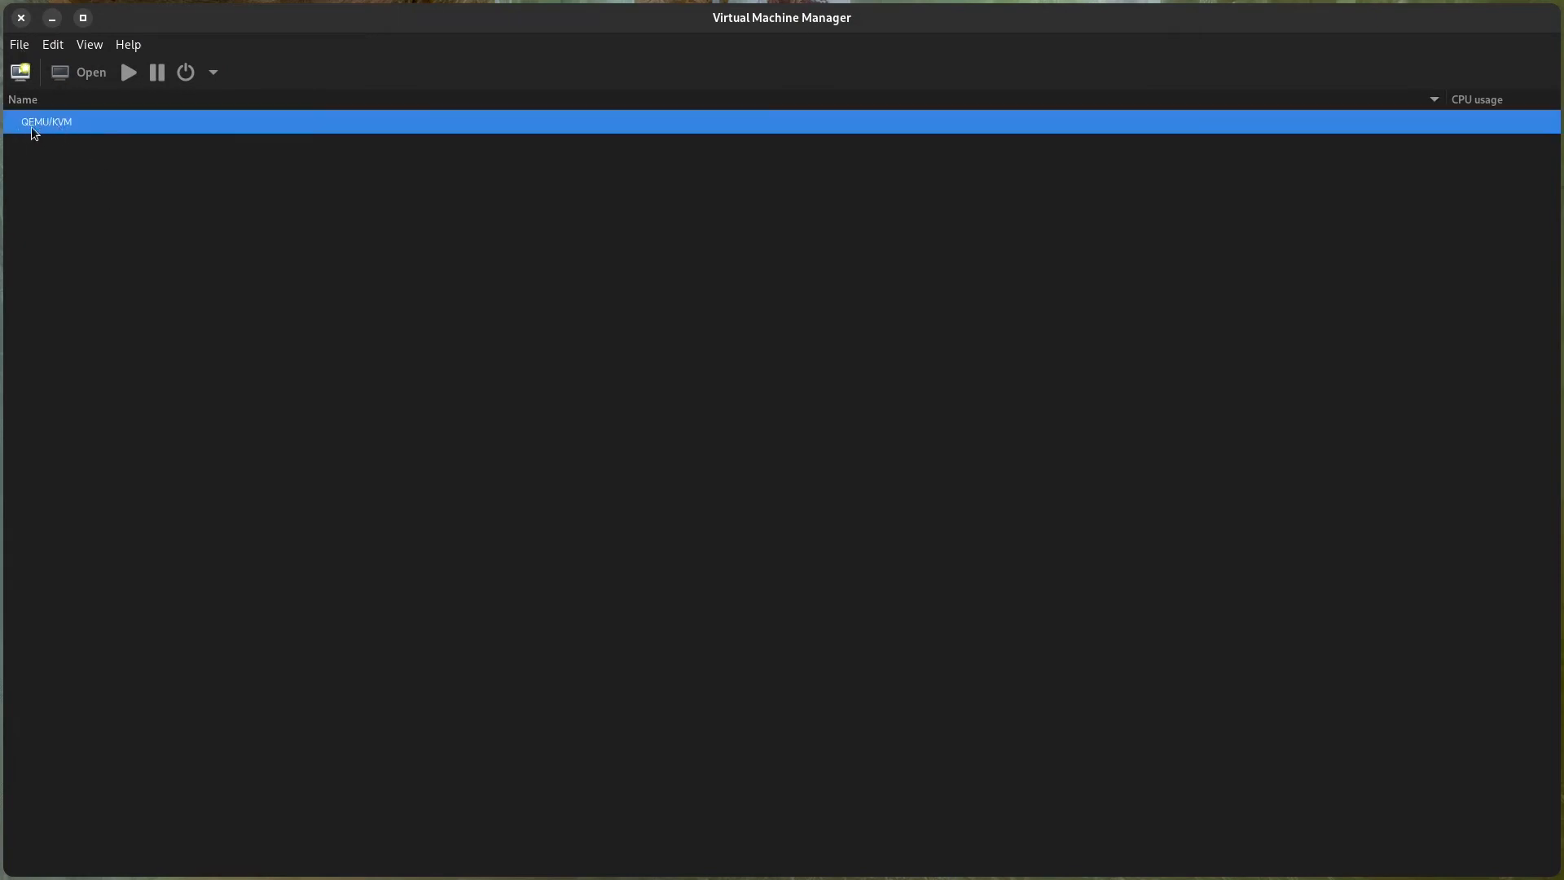
Check the hypervisor and autoconnect options for adding a connection, and leave without connecting.
click(24, 45)
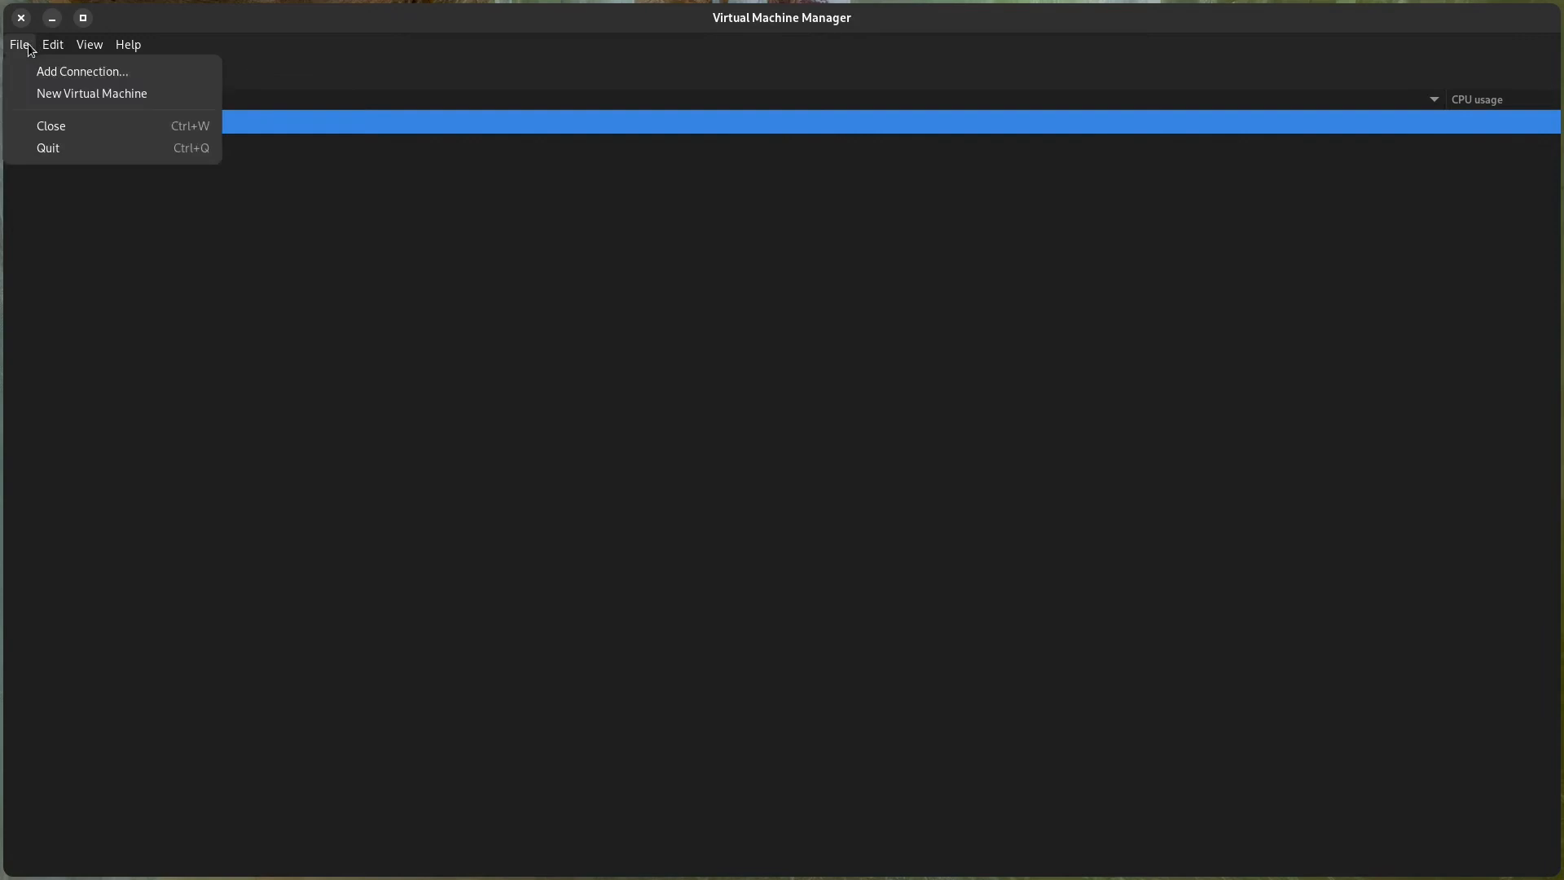
click(34, 73)
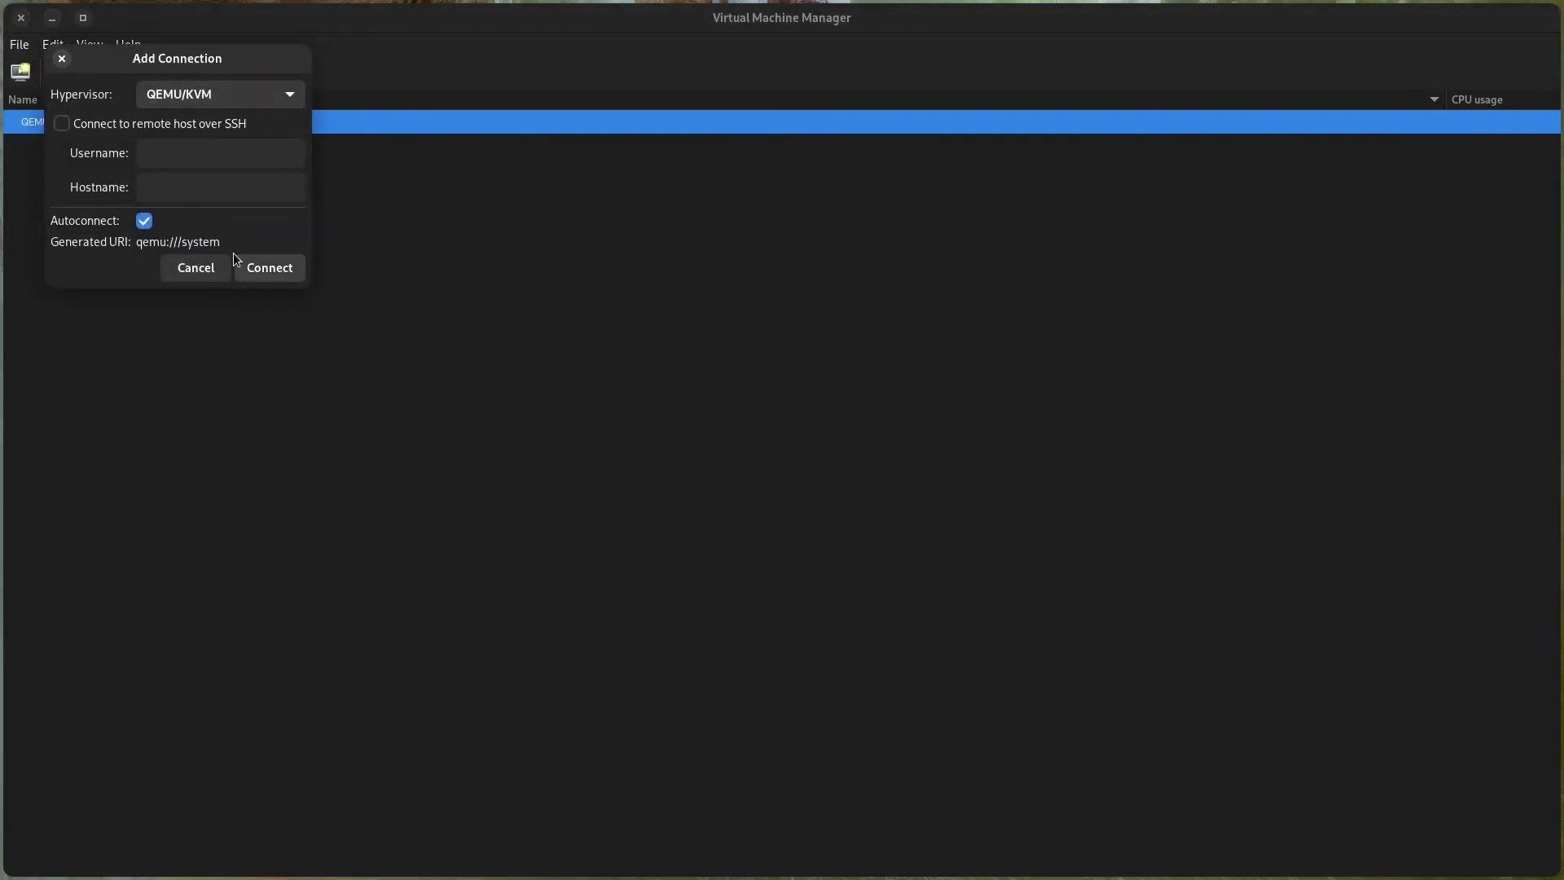
click(218, 270)
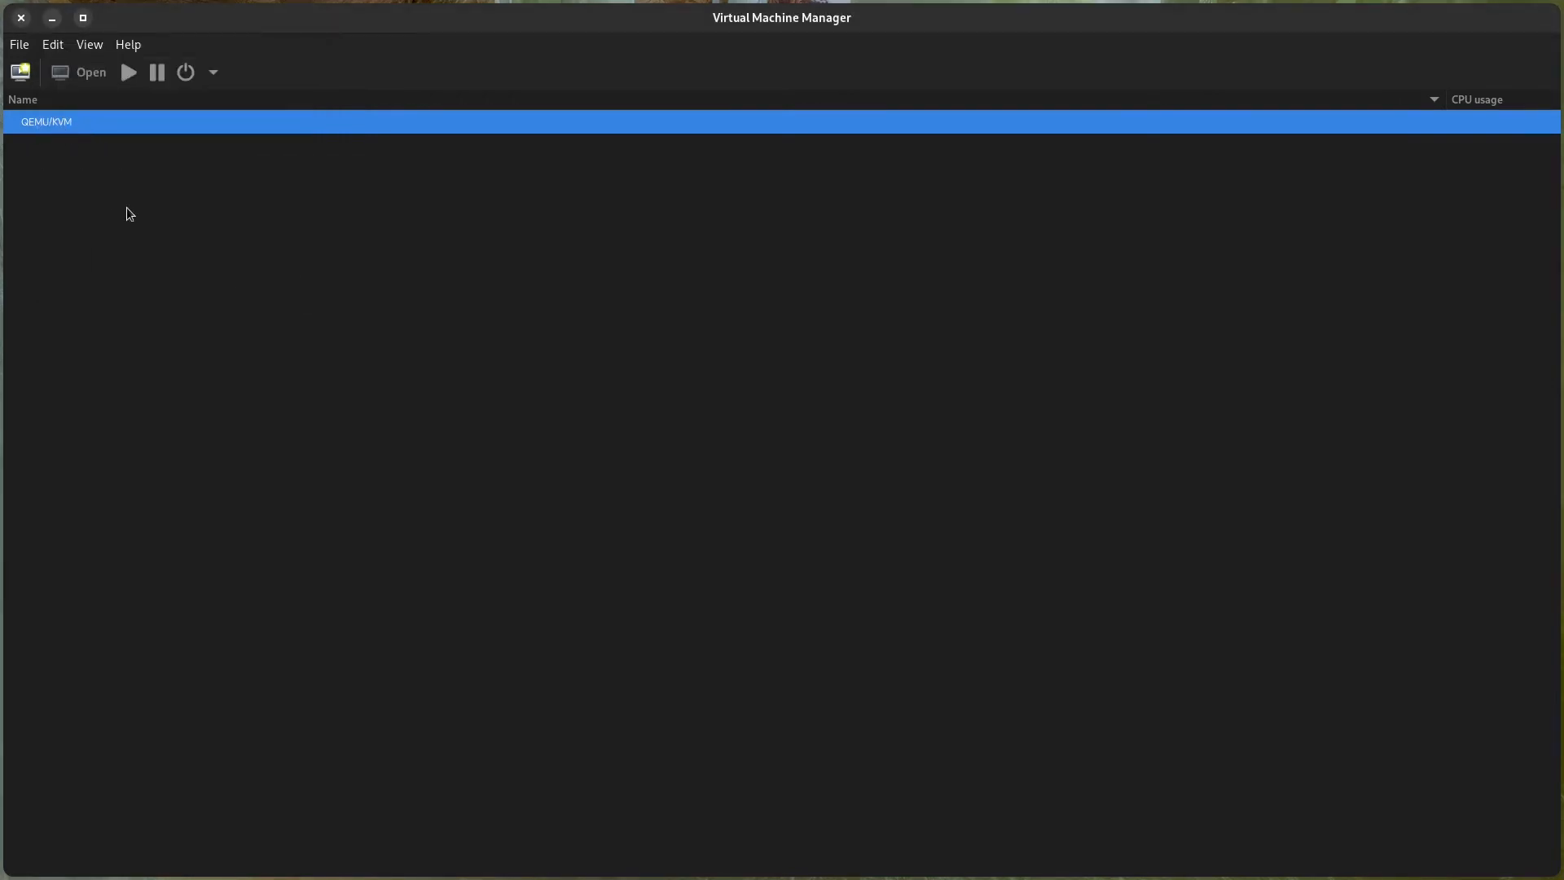
Start a new virtual machine from local install media, using Windows 11.iso from the Downloads folder.
click(20, 74)
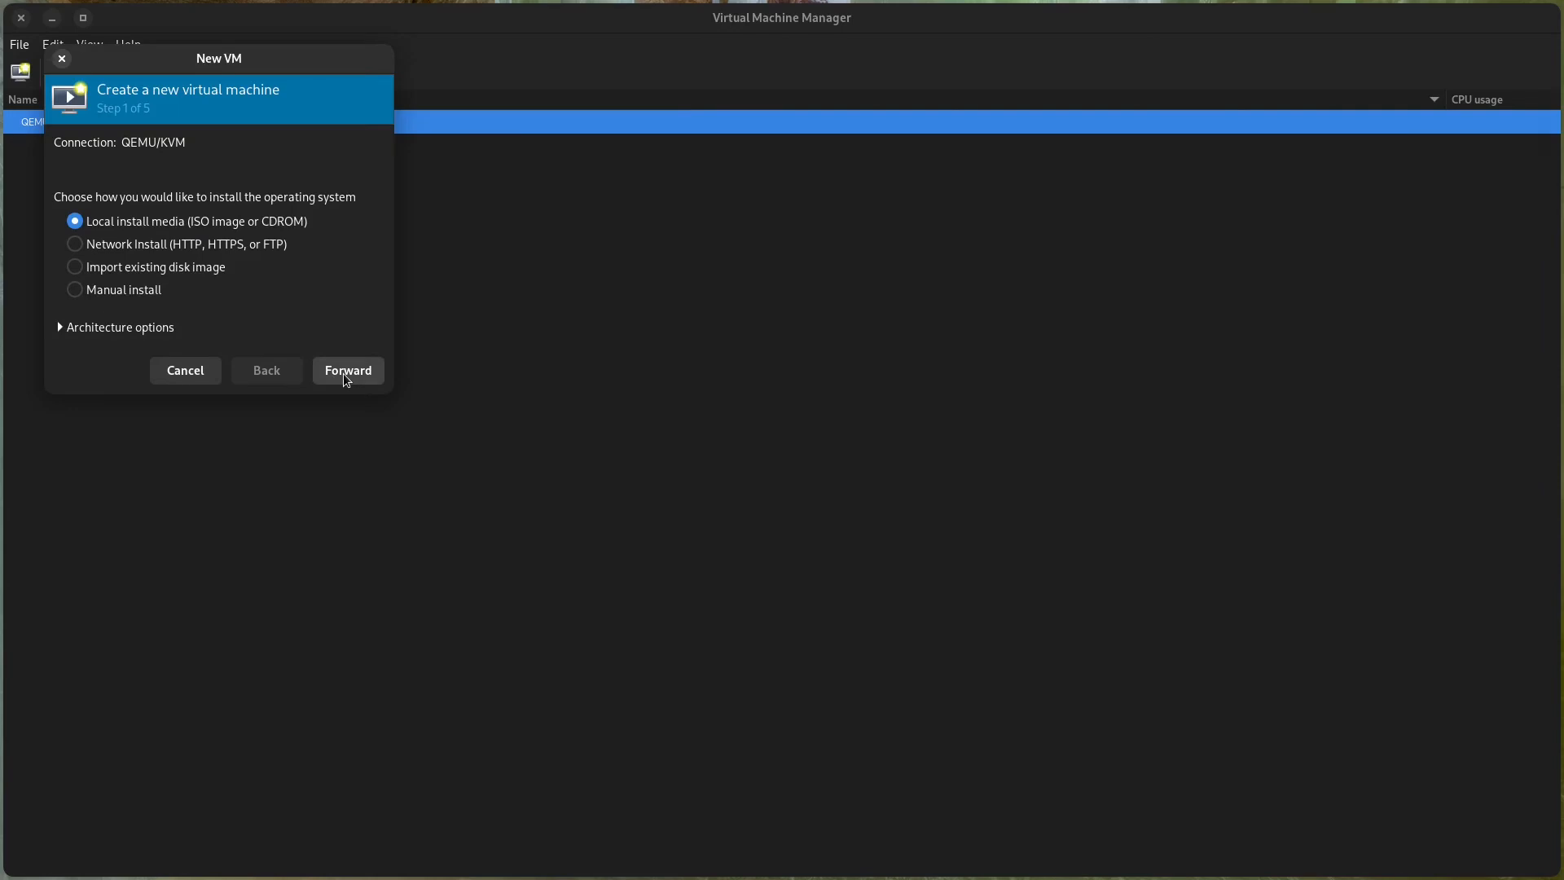
click(347, 371)
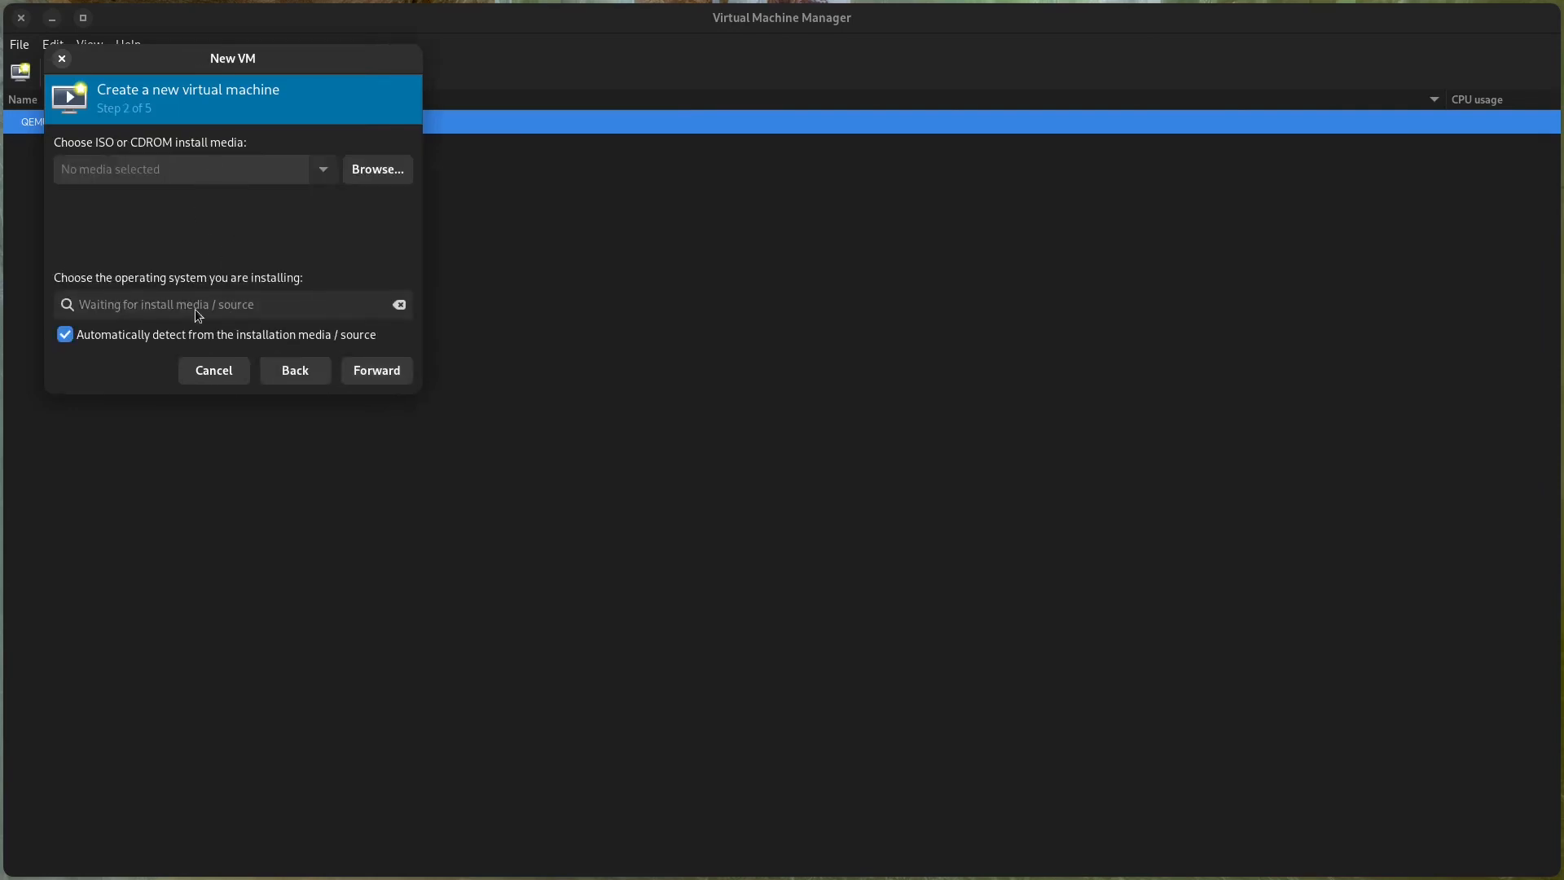
click(370, 171)
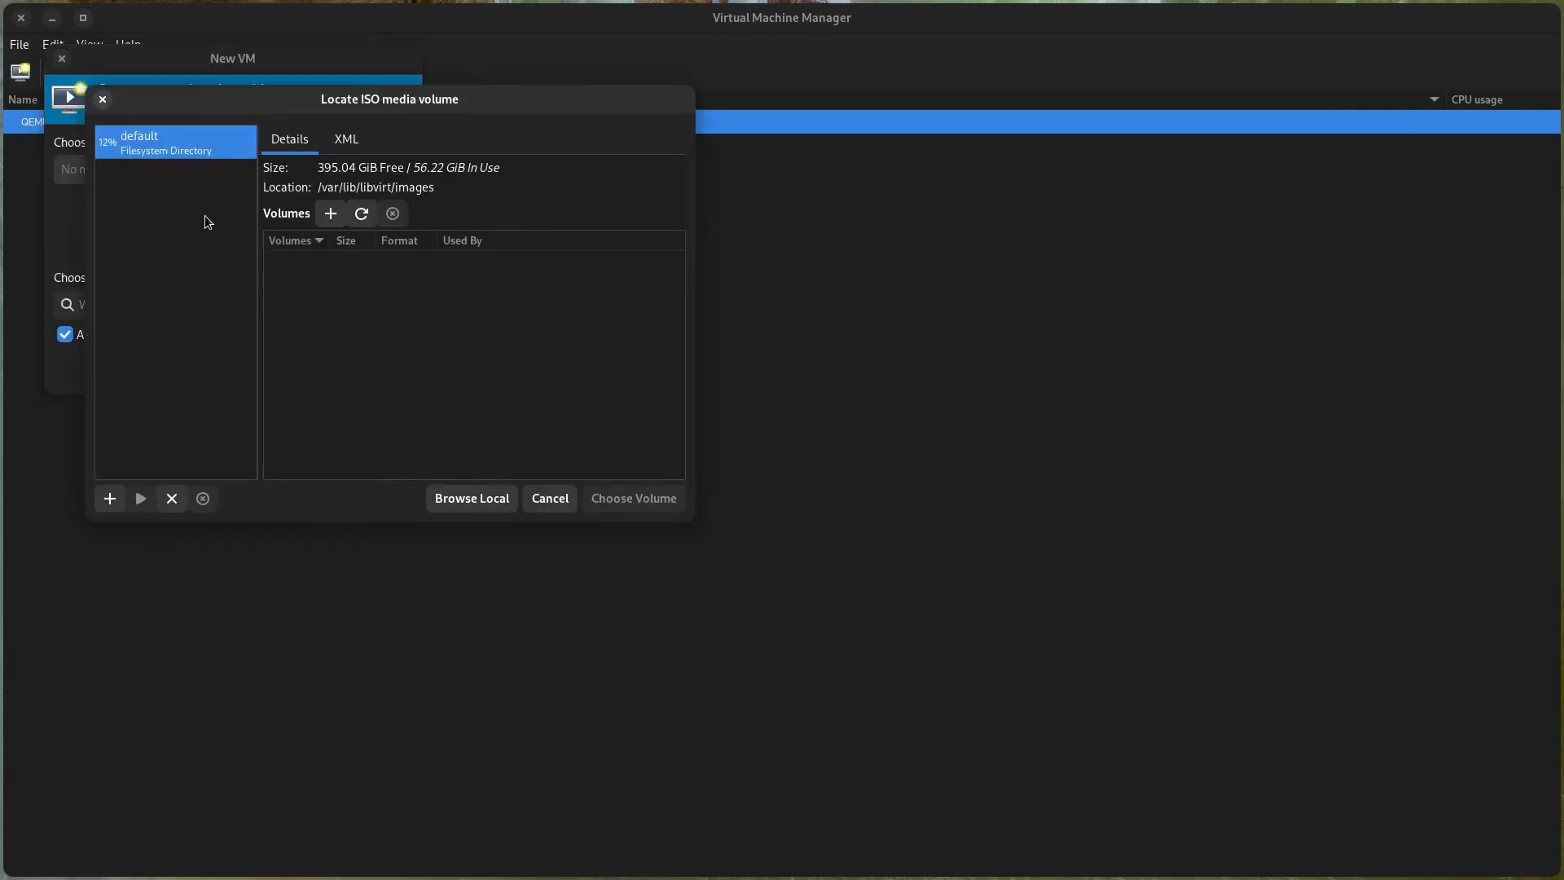
click(481, 499)
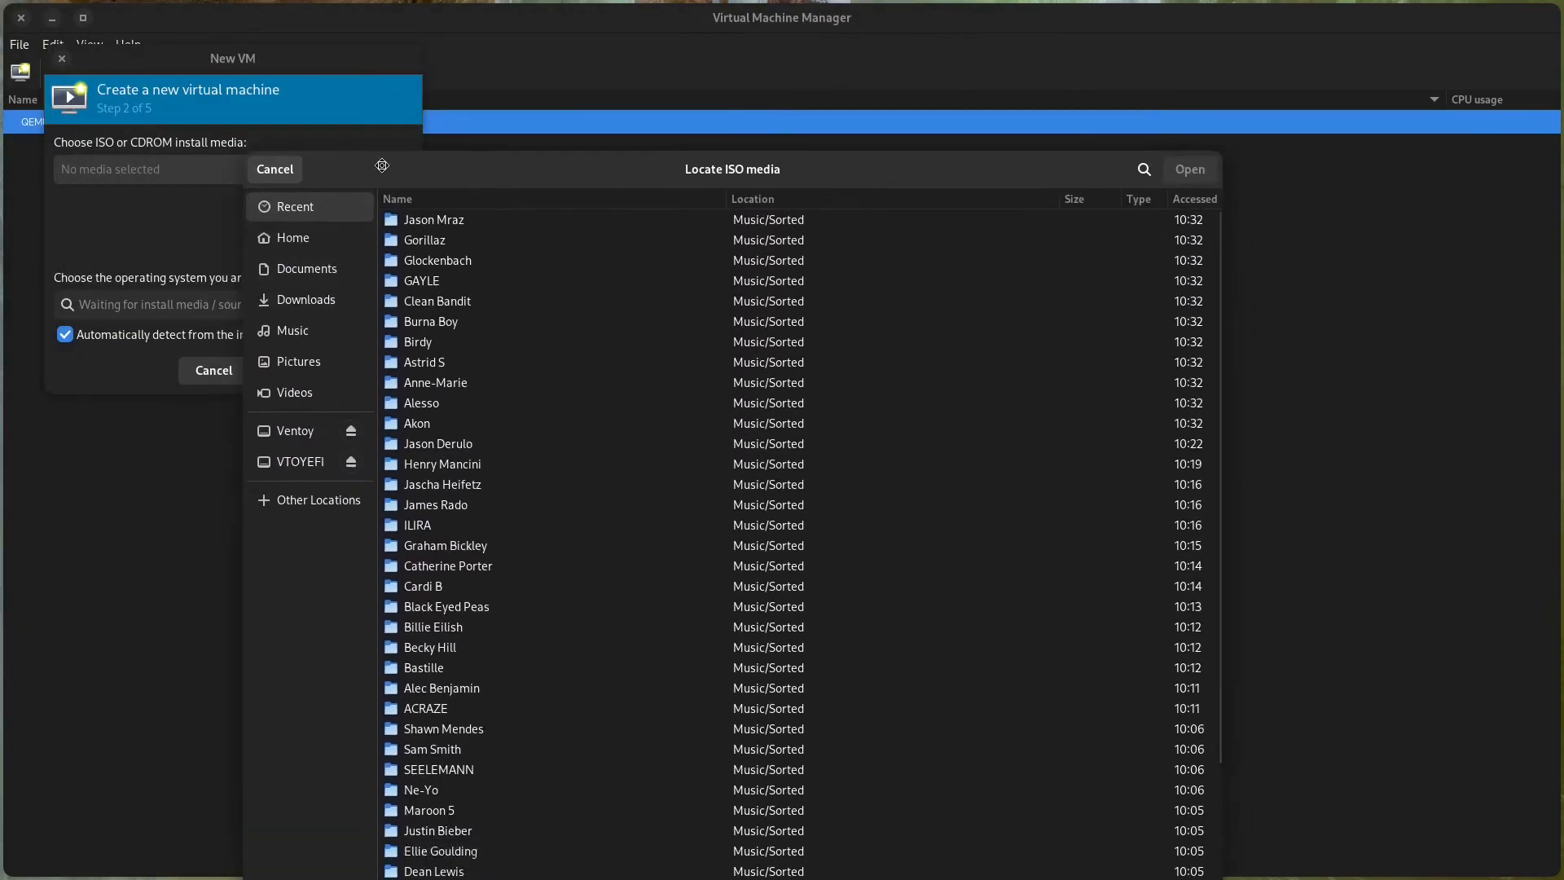
click(275, 185)
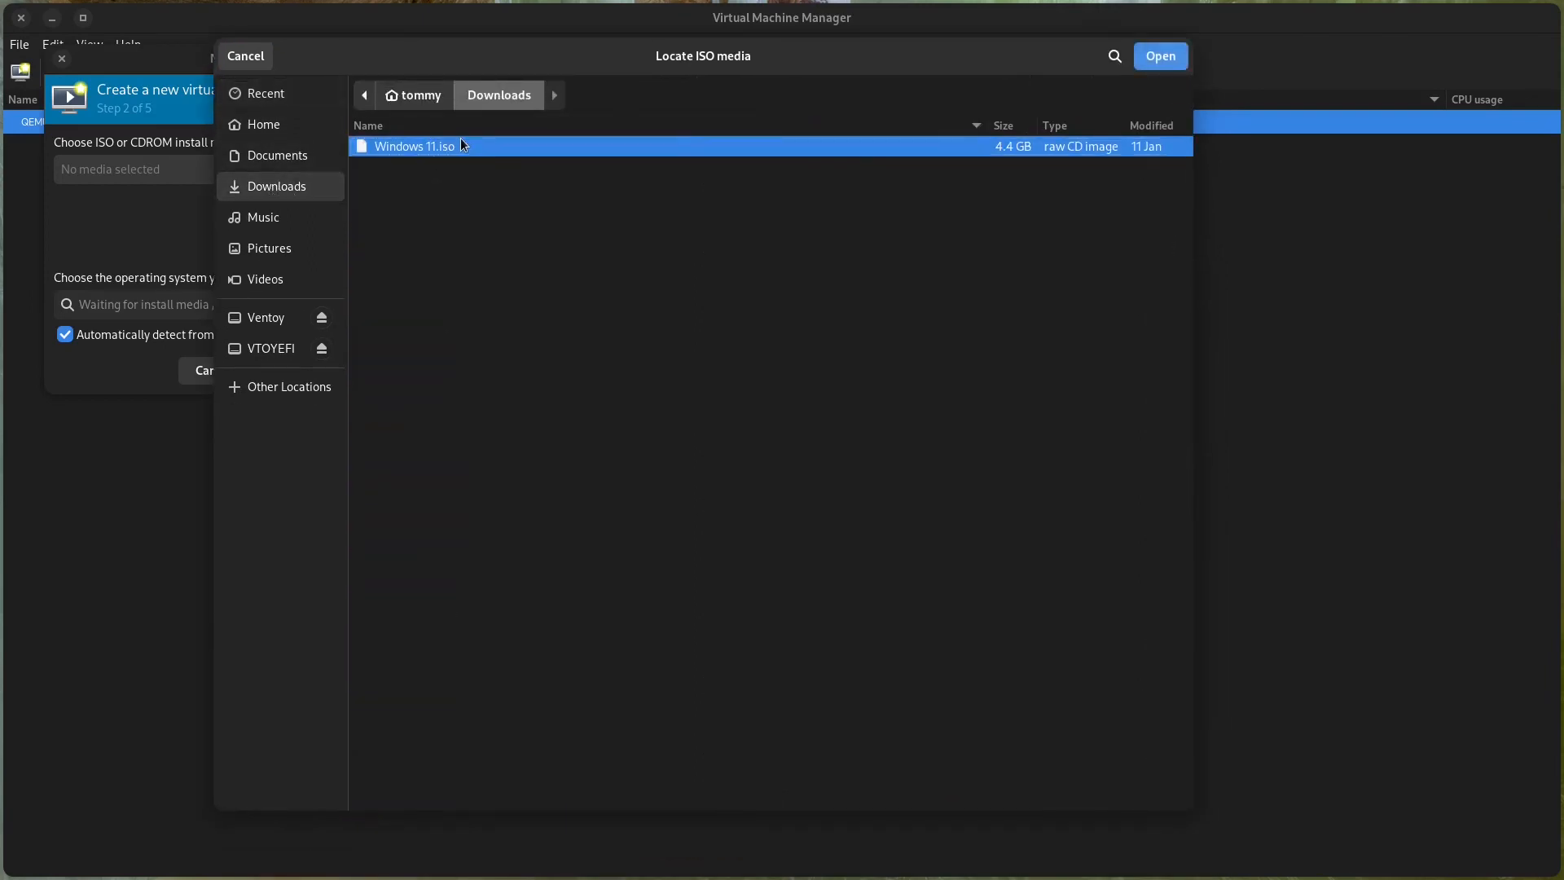
double_click(461, 140)
Turn off automatic operating system detection and set the operating system to Microsoft Windows 11.
click(188, 338)
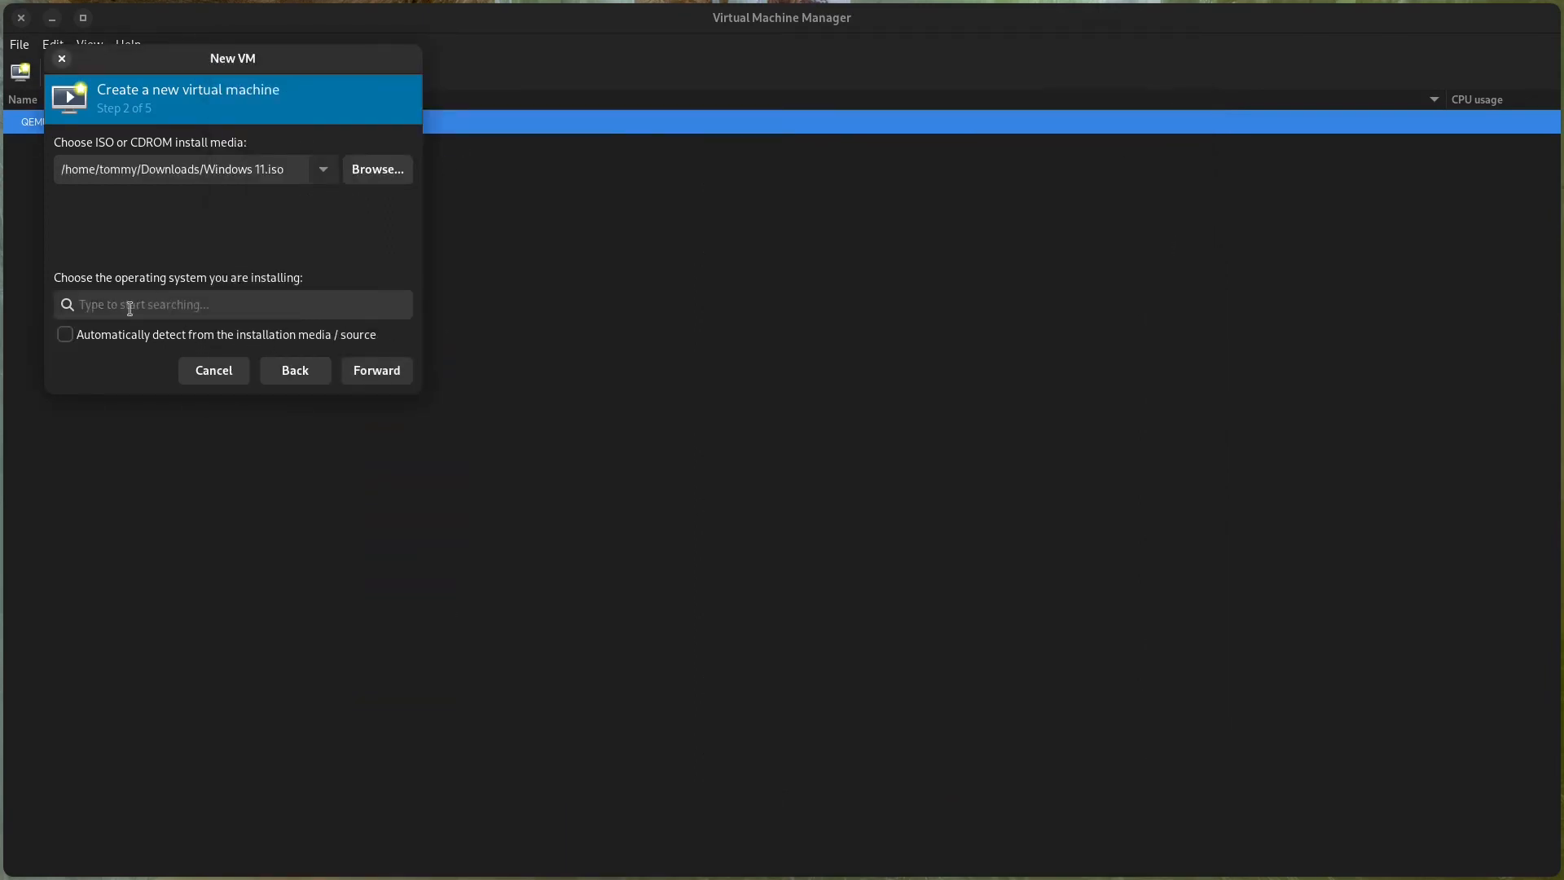
click(235, 305)
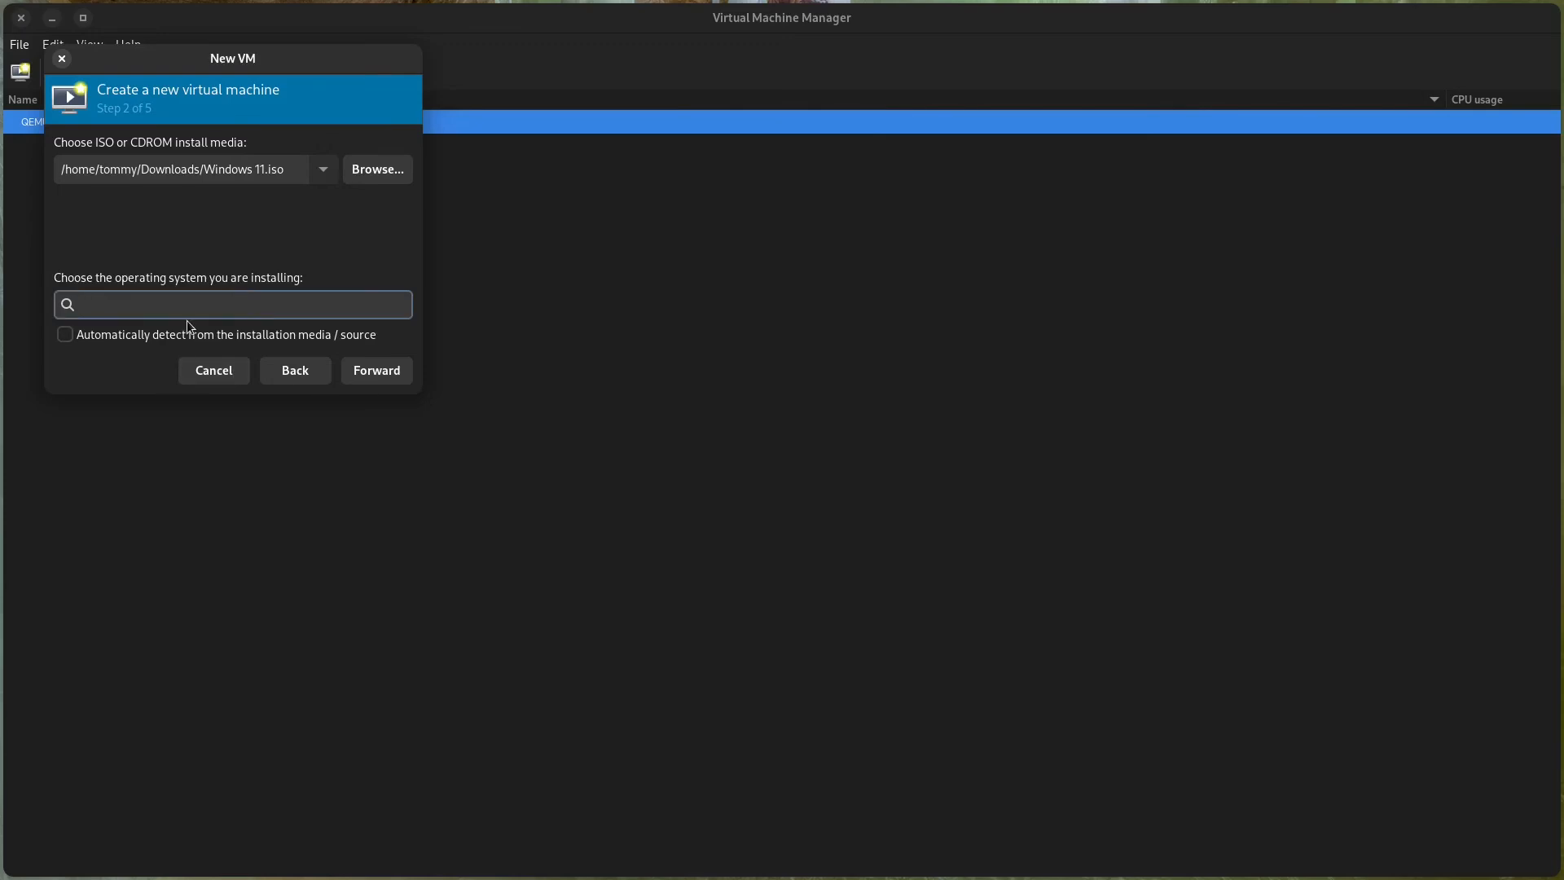
text(Windows)
key(Down)
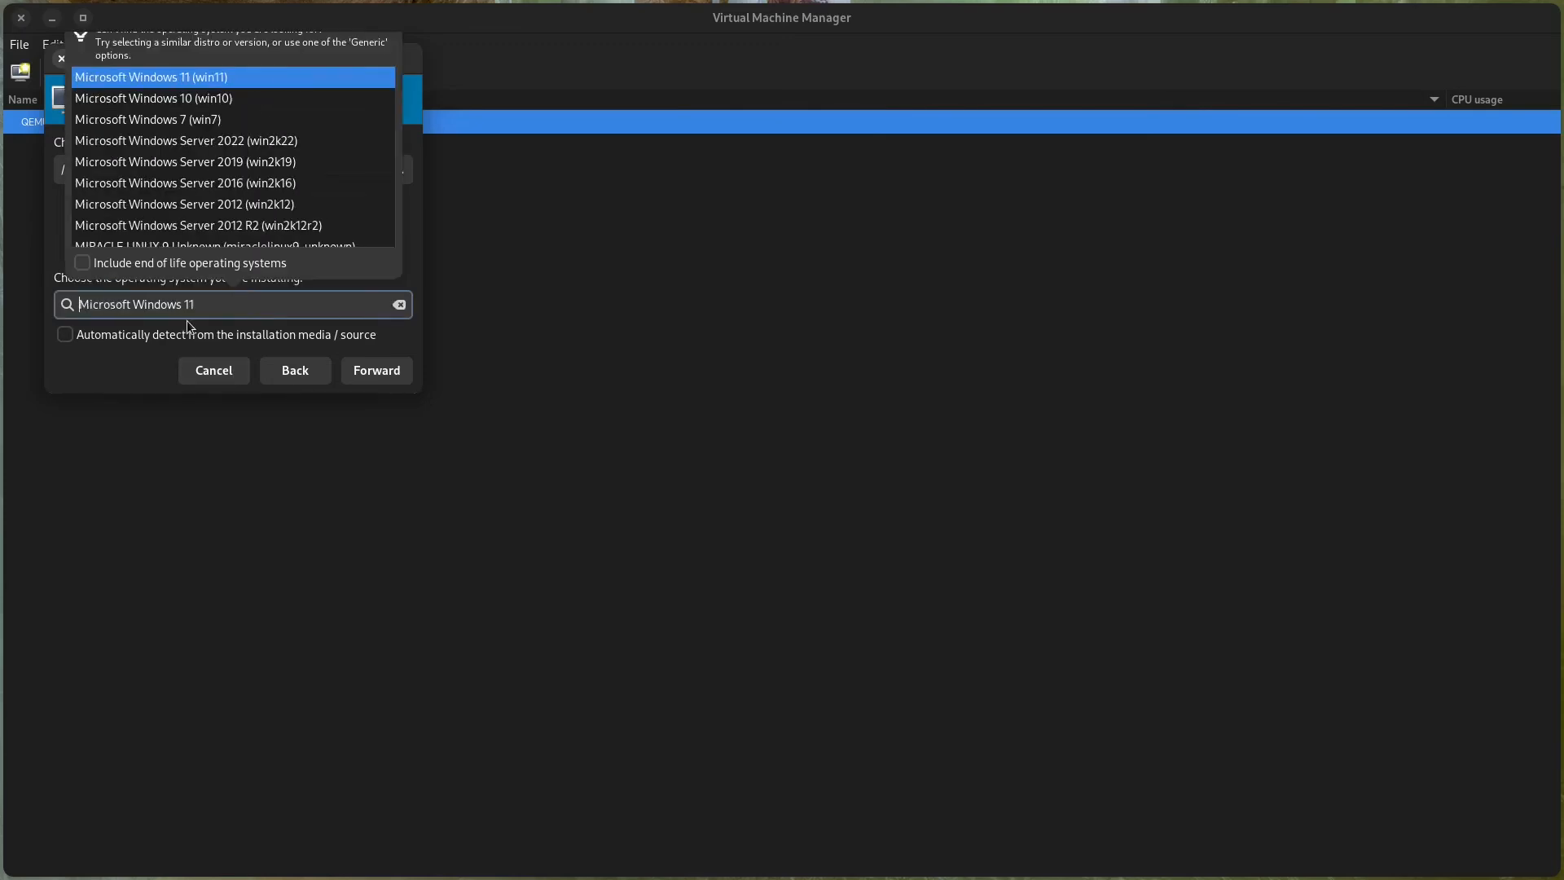
key(Return)
click(378, 374)
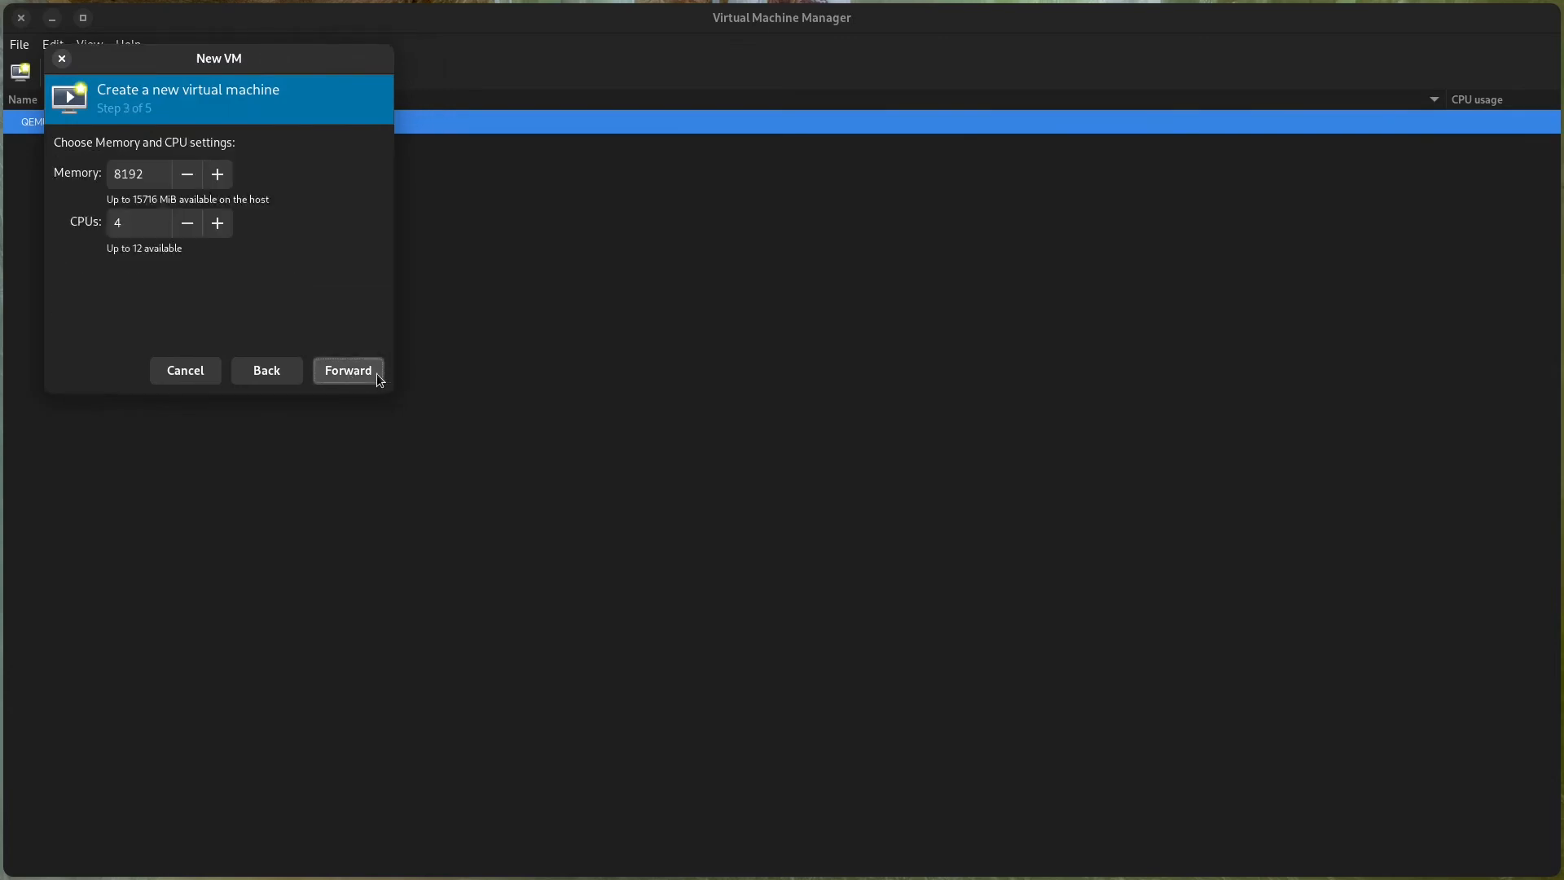
Create the virtual machine win11 with 8192 MiB memory, 4 CPUs and a 128 GiB disk image, starting the default virtual network.
click(368, 374)
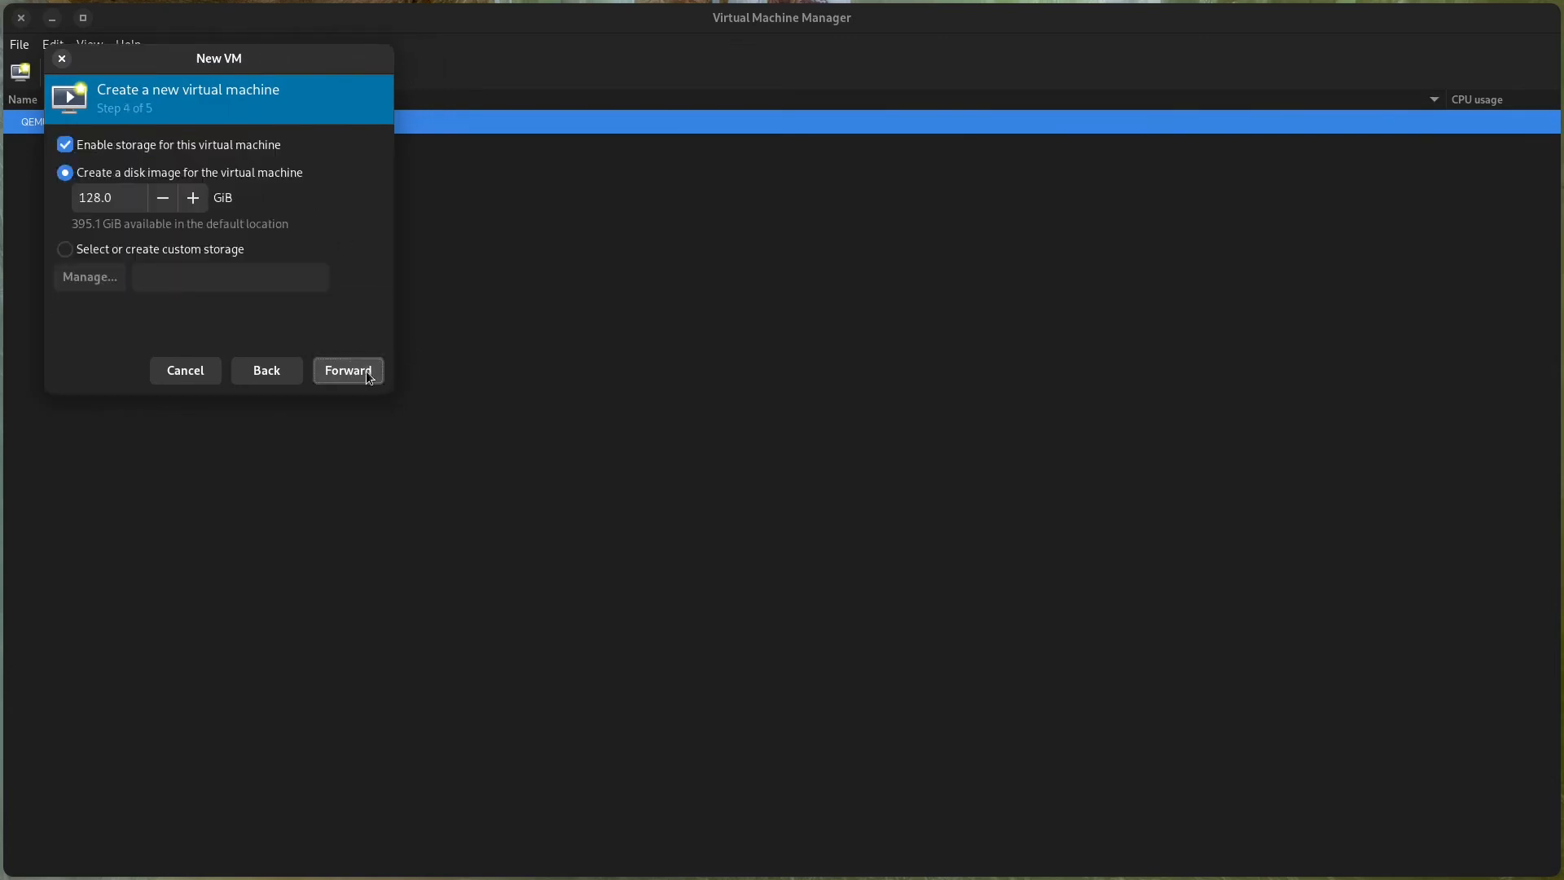
click(368, 375)
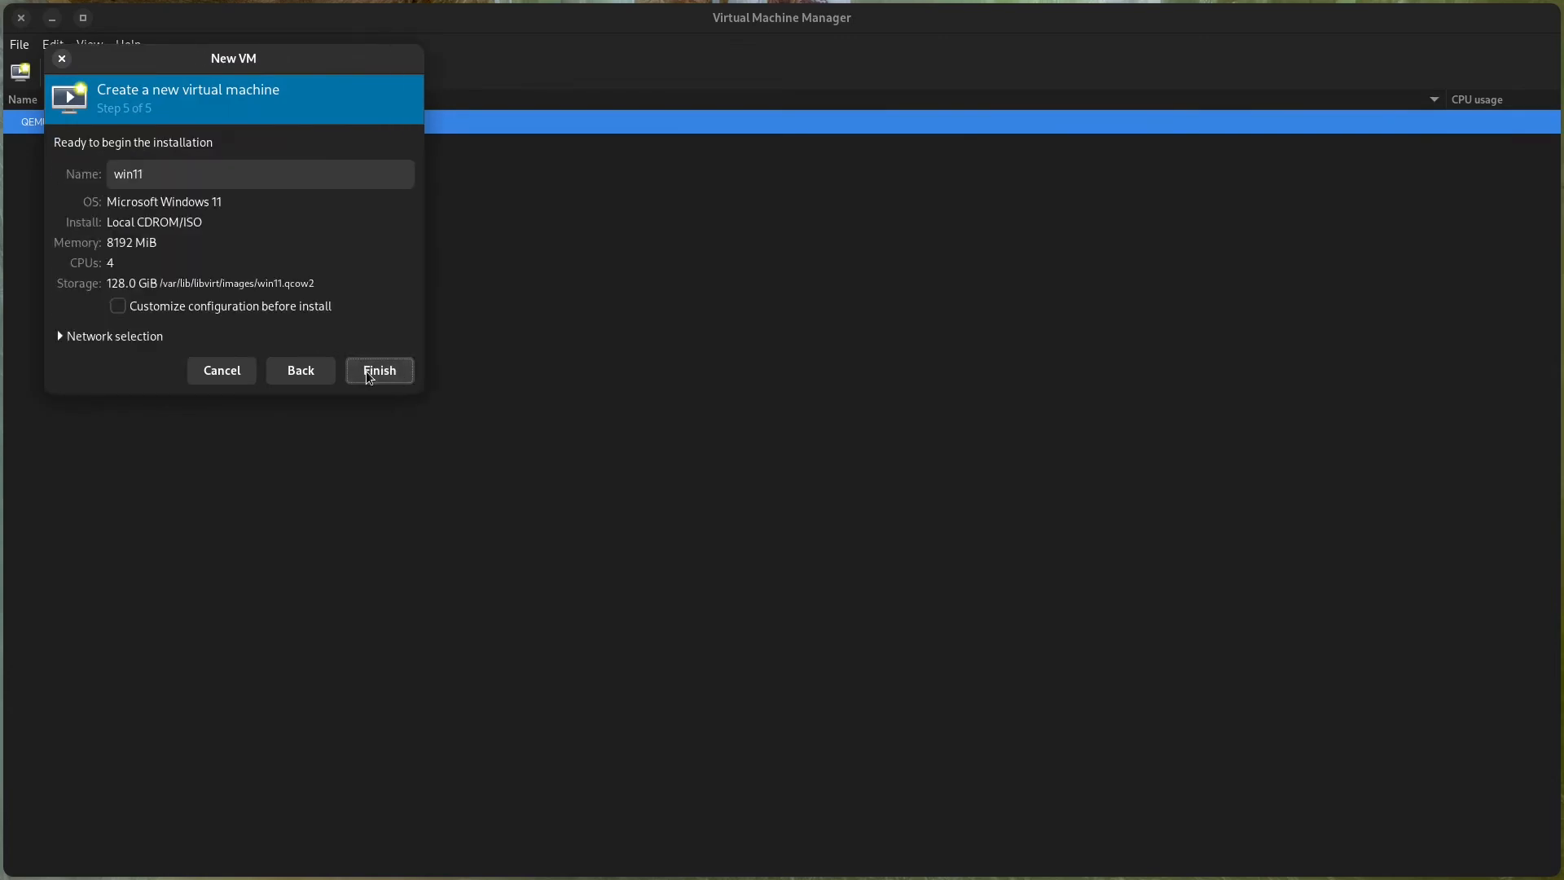
click(368, 375)
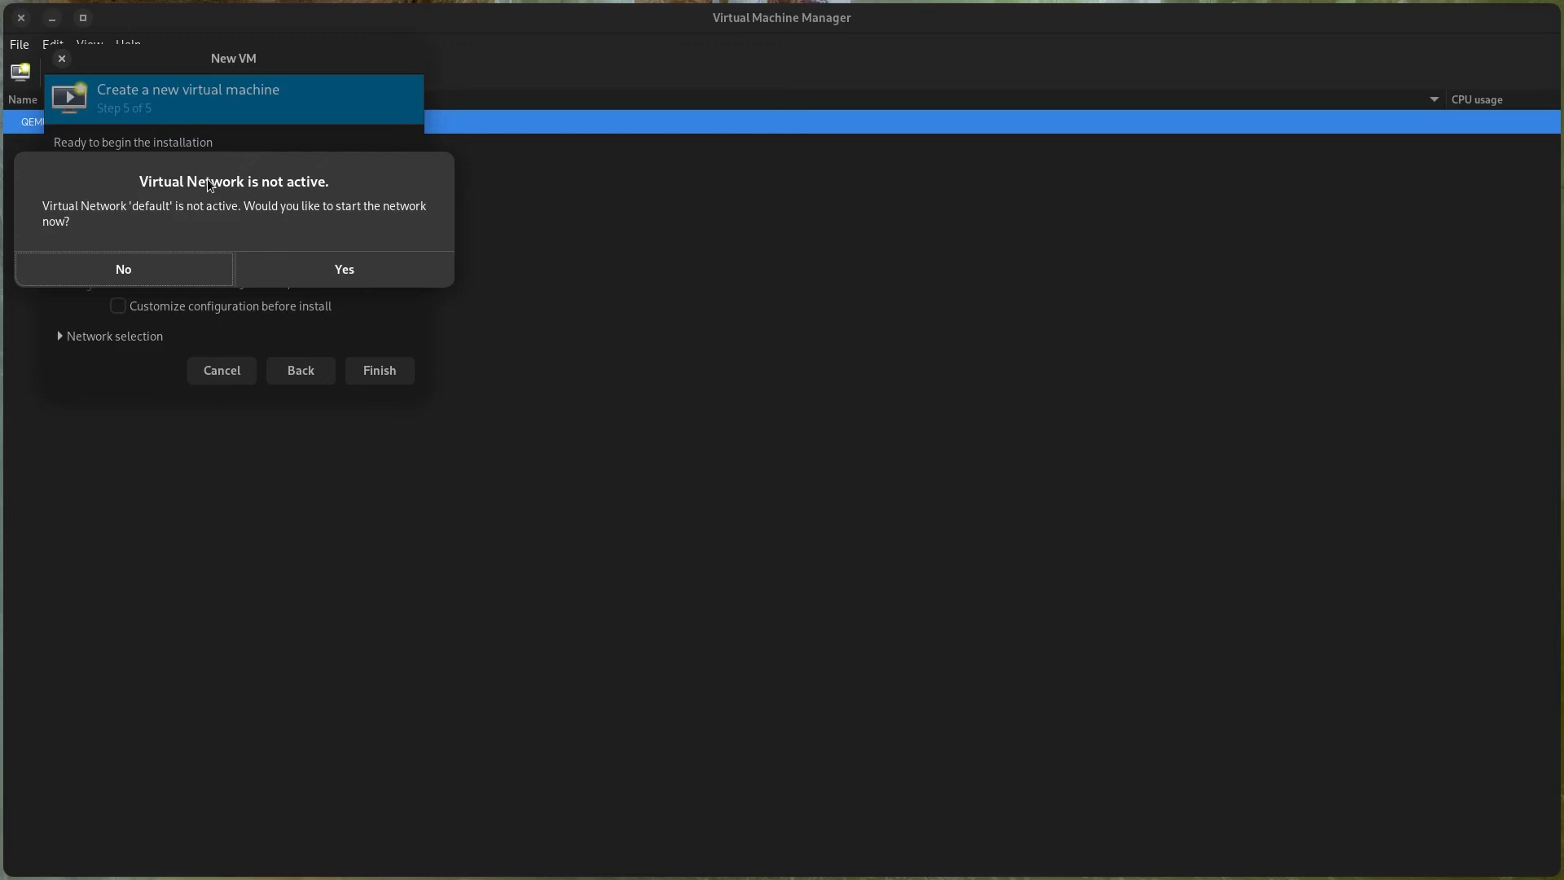
click(274, 264)
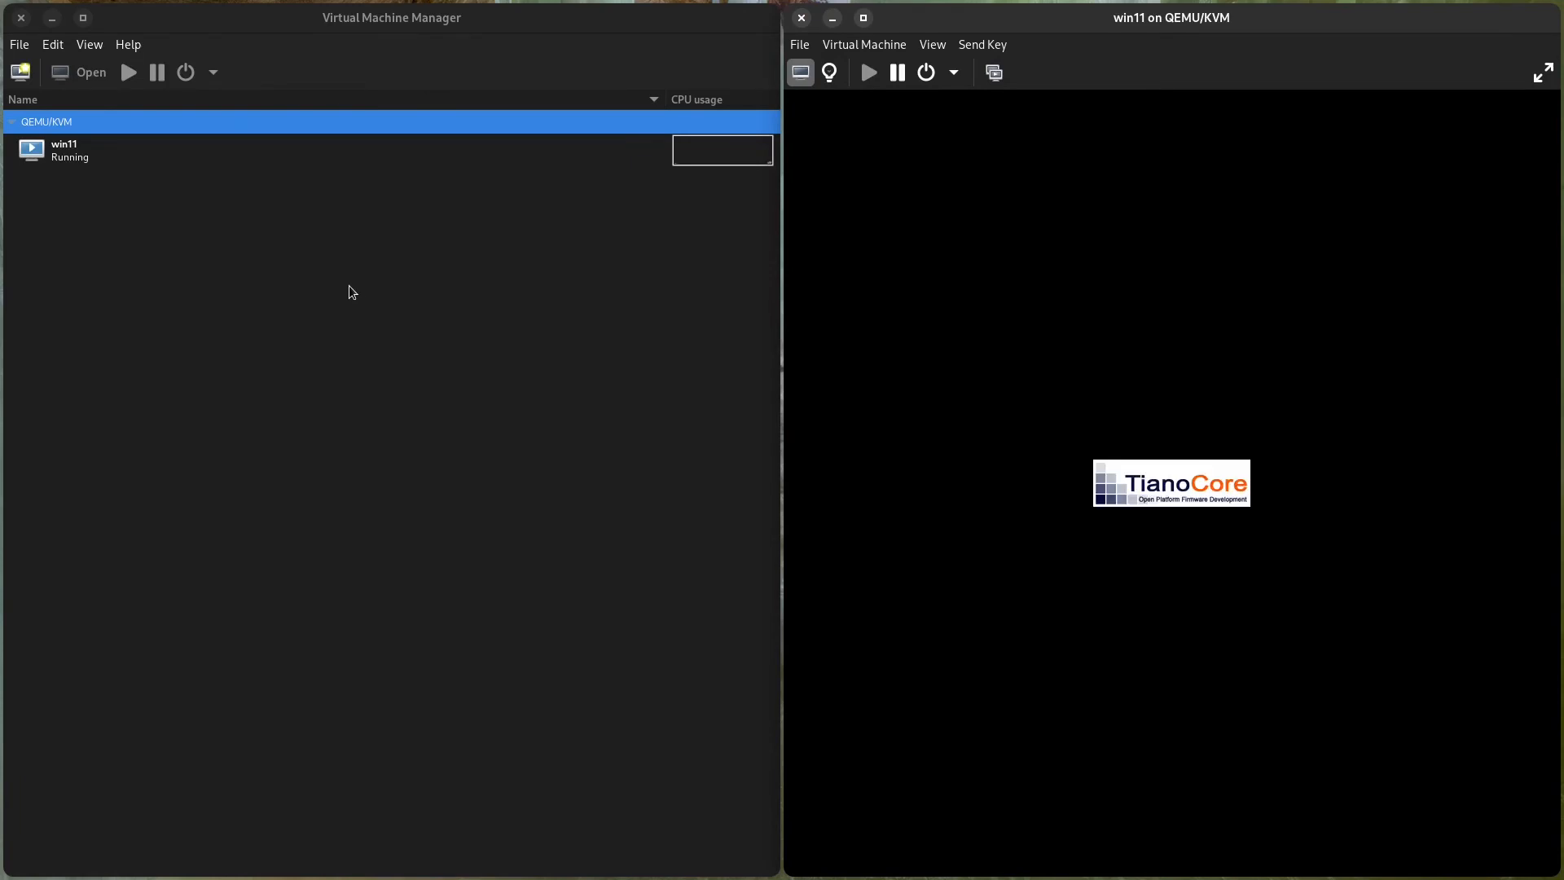
Boot win11 from the installation disc, allowing shortcut inhibiting, and start the Windows installation in English (United States) with the US keyboard.
click(979, 314)
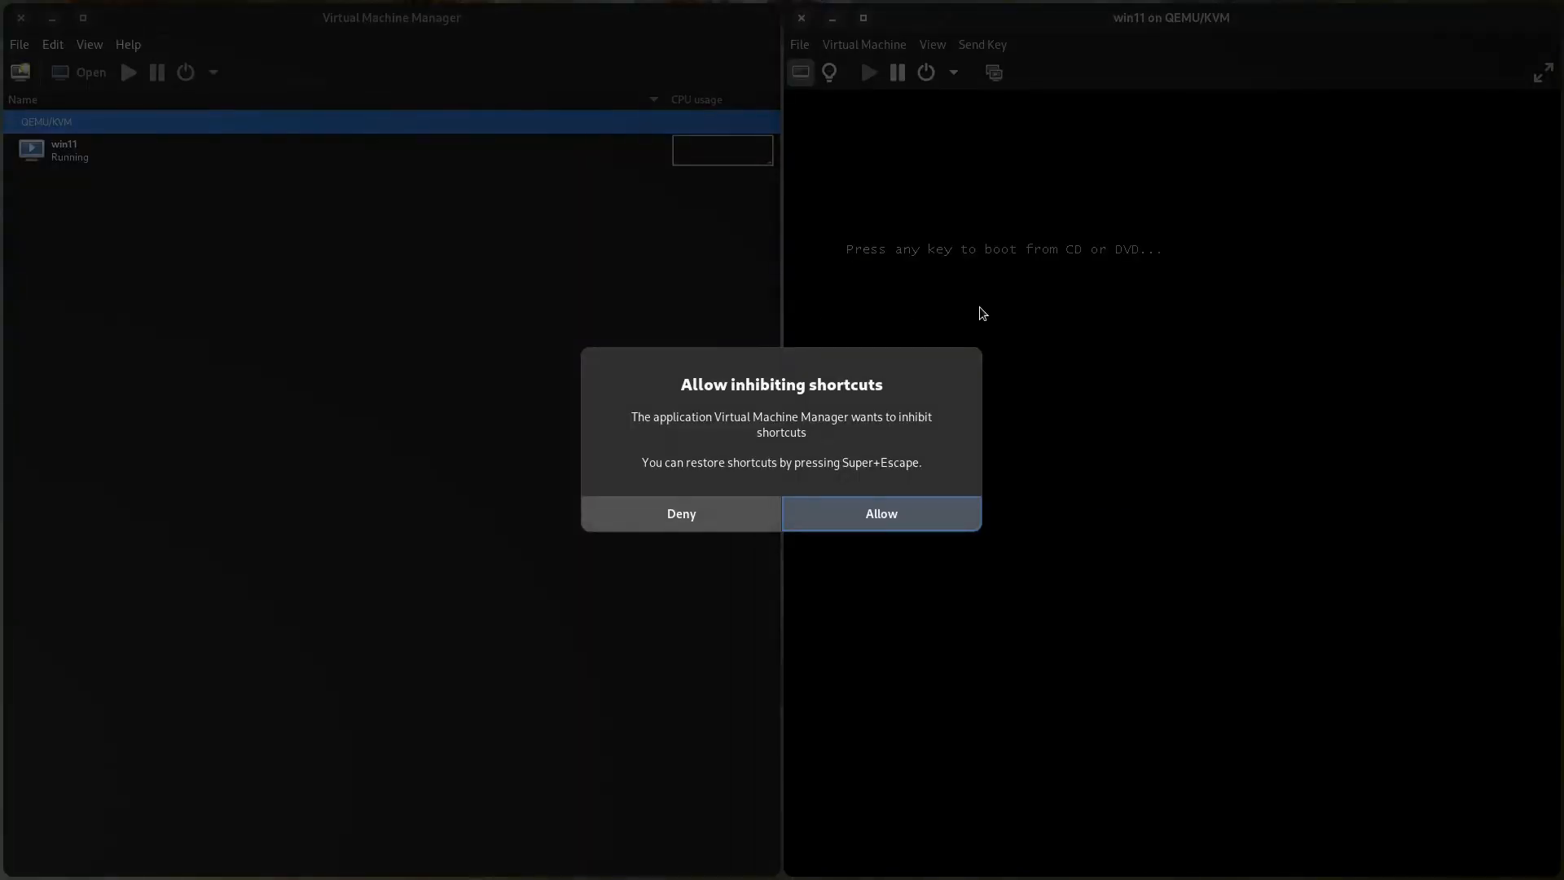
click(840, 523)
key(Return)
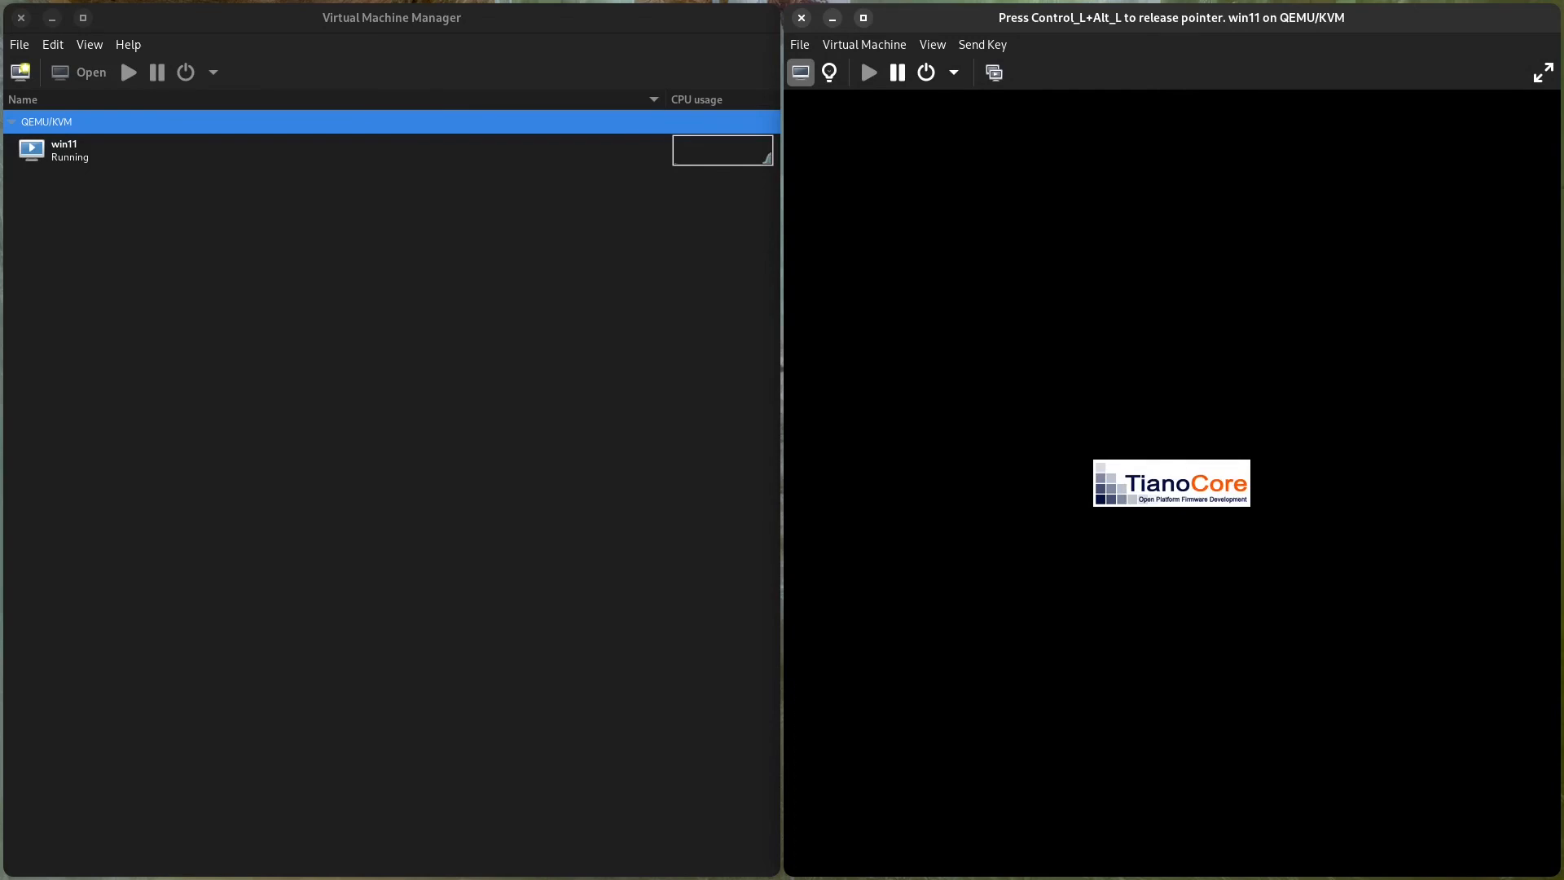
key(ctrl+alt)
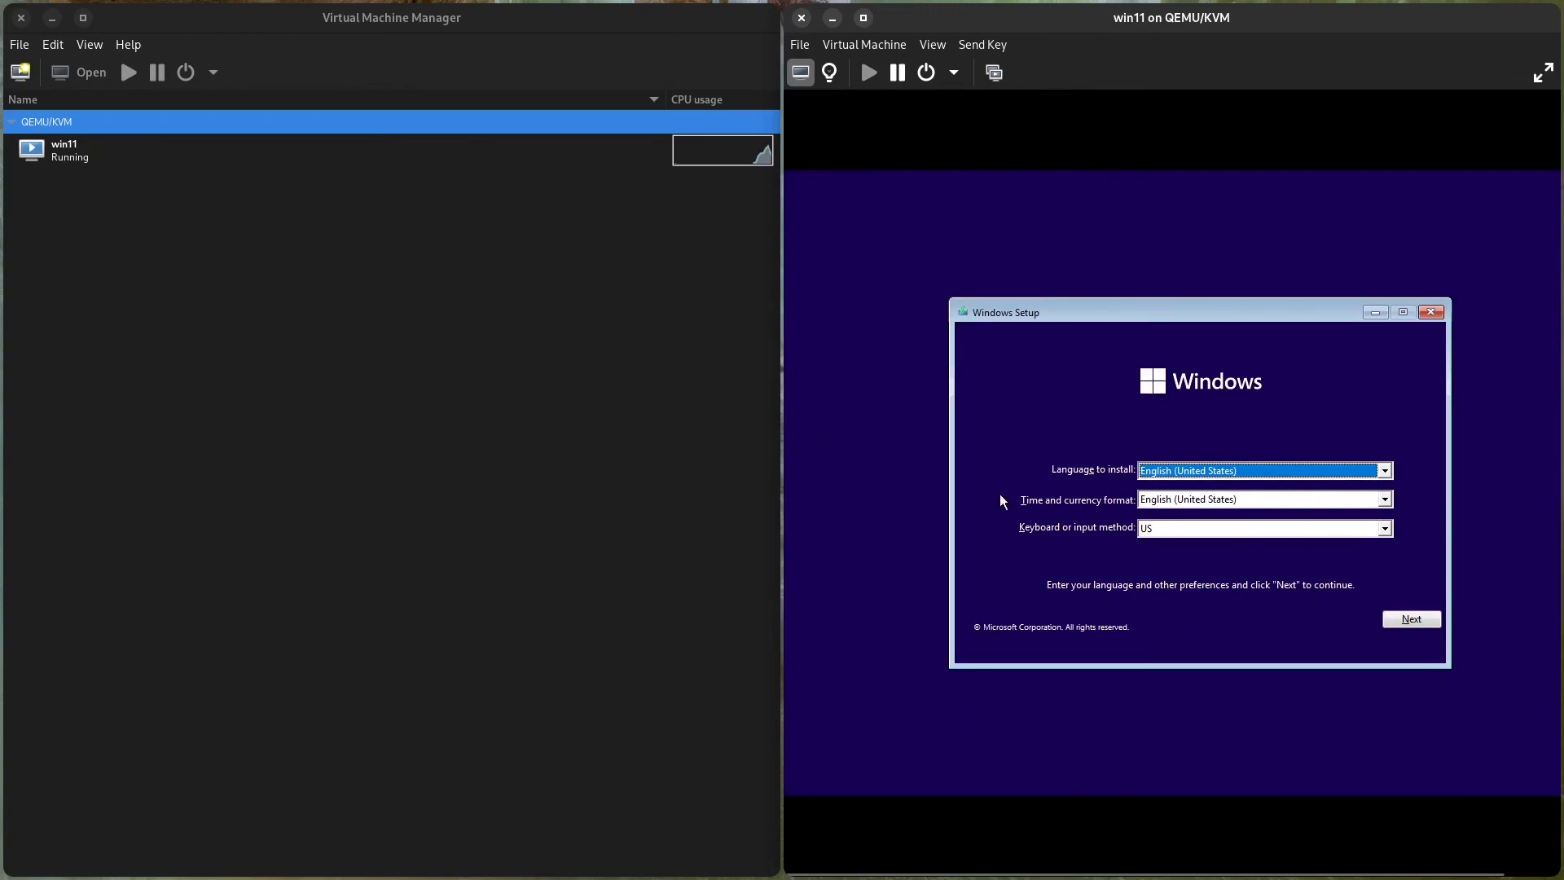
click(1402, 621)
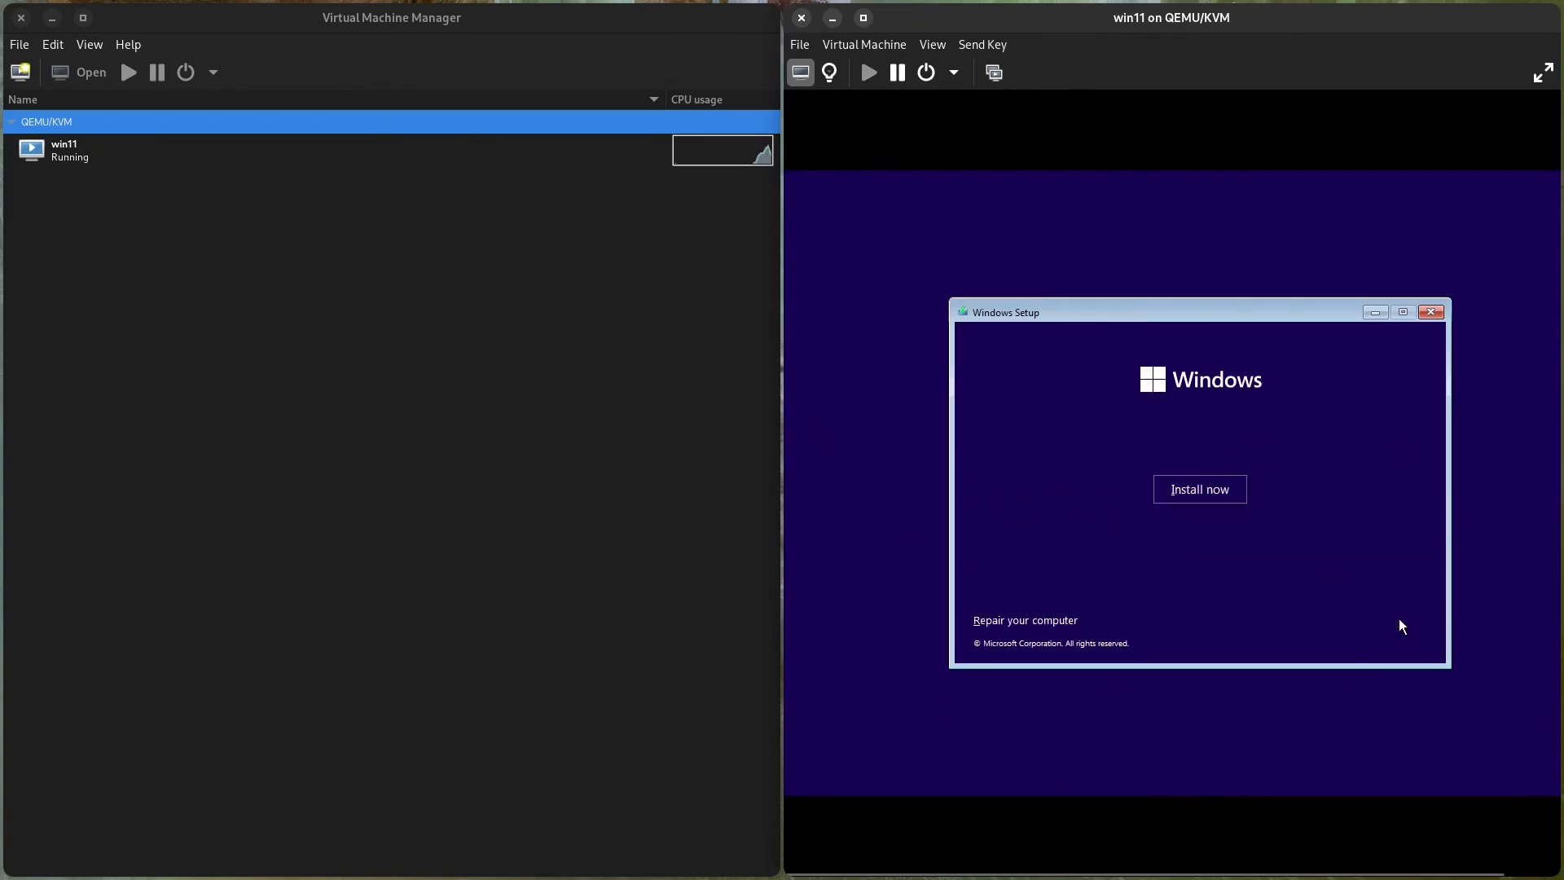
click(1190, 488)
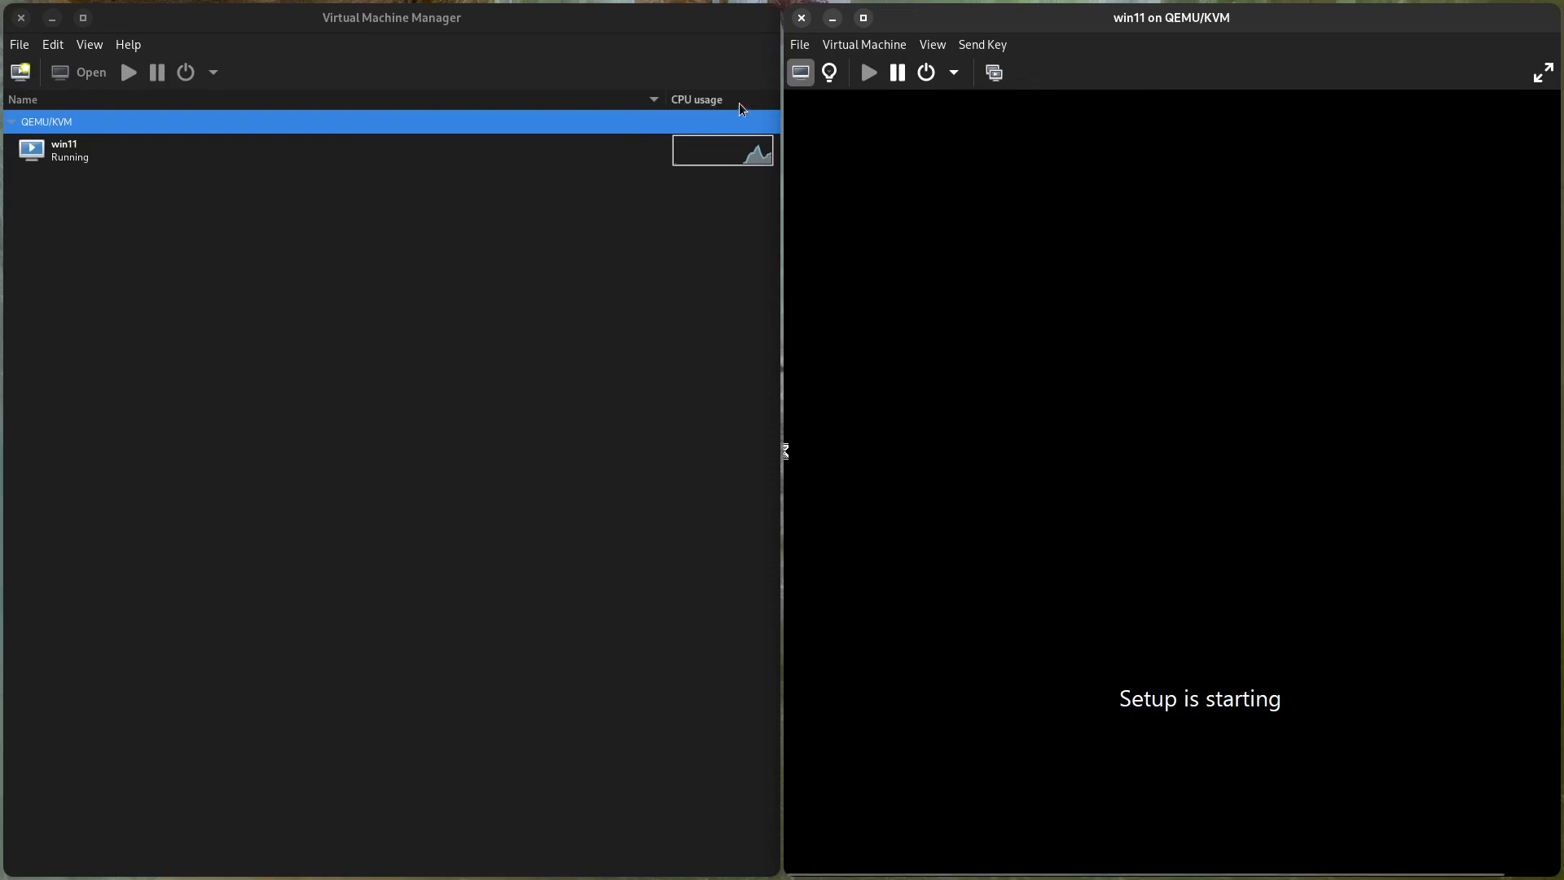
Examine the TPM v2.0 device type and the UEFI firmware path in the hardware details of win11.
click(830, 73)
click(891, 599)
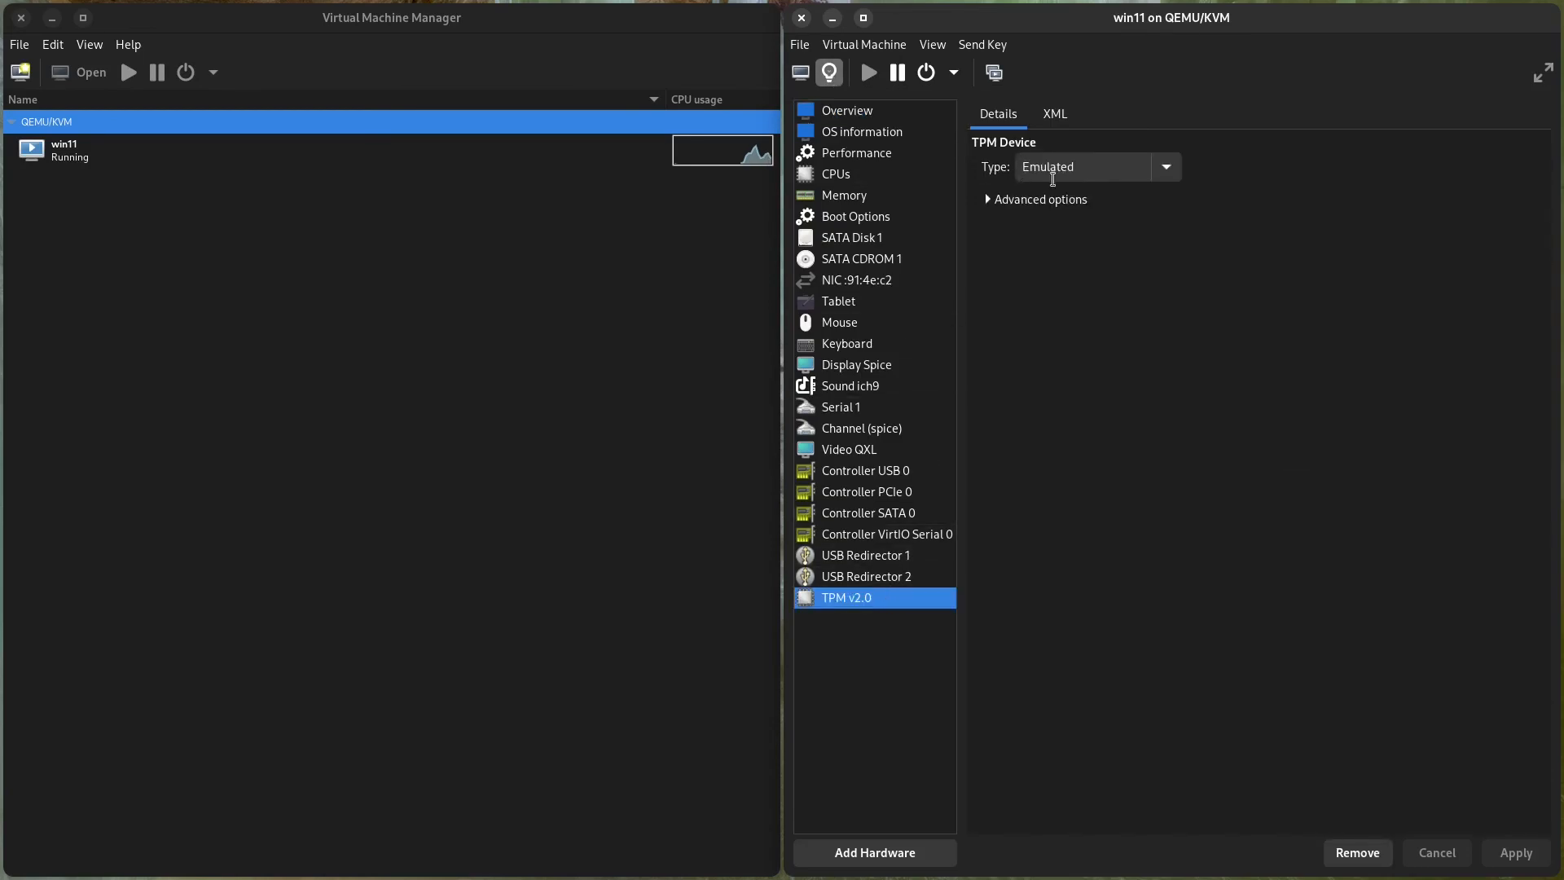
click(847, 111)
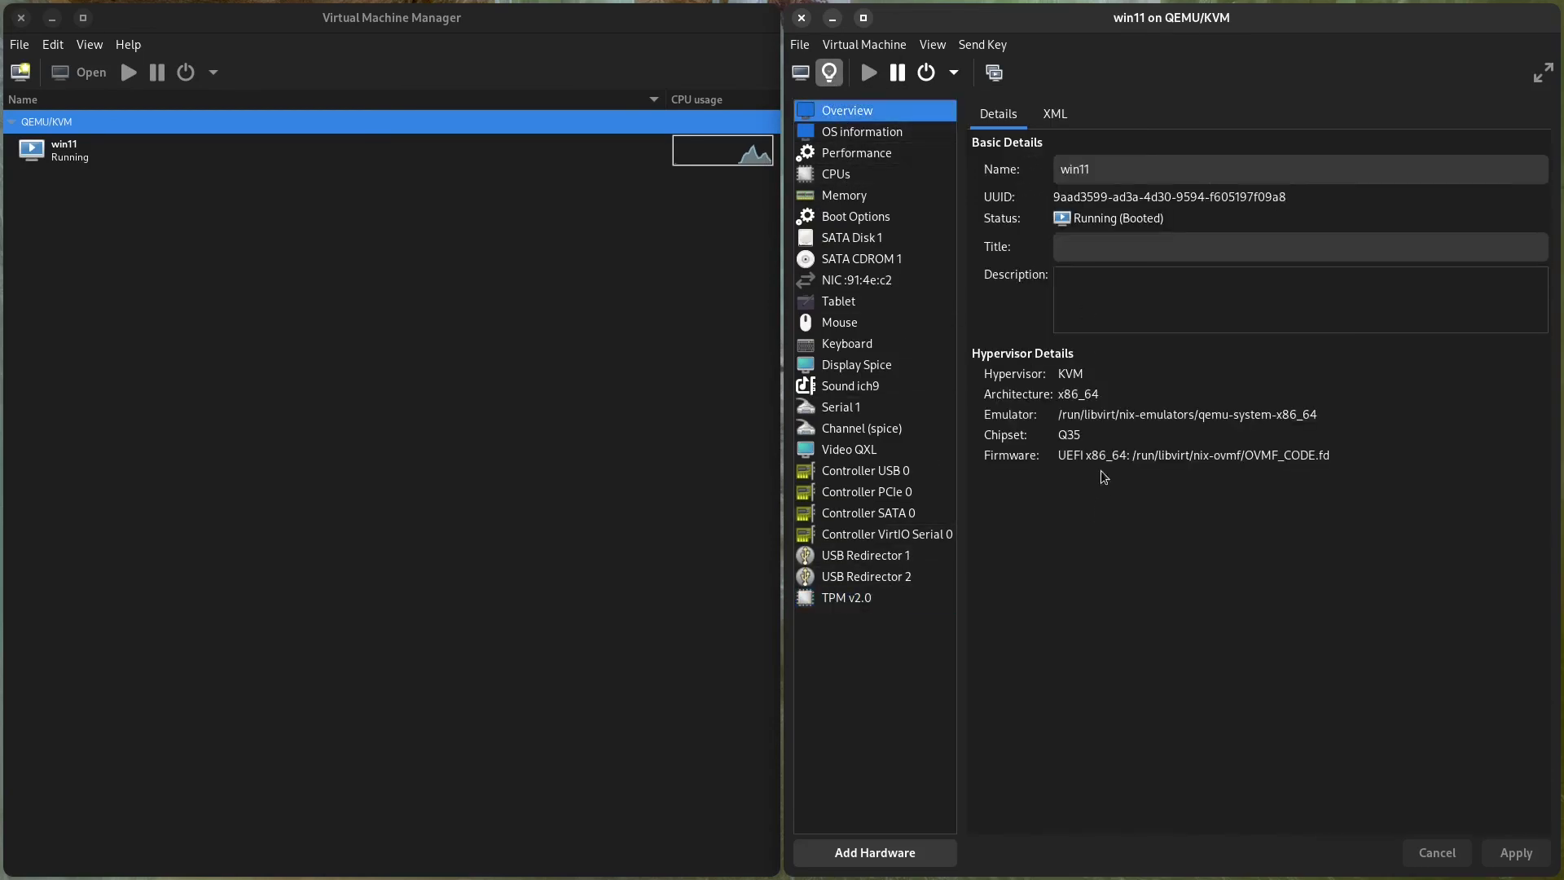
drag(1059, 456, 1140, 457)
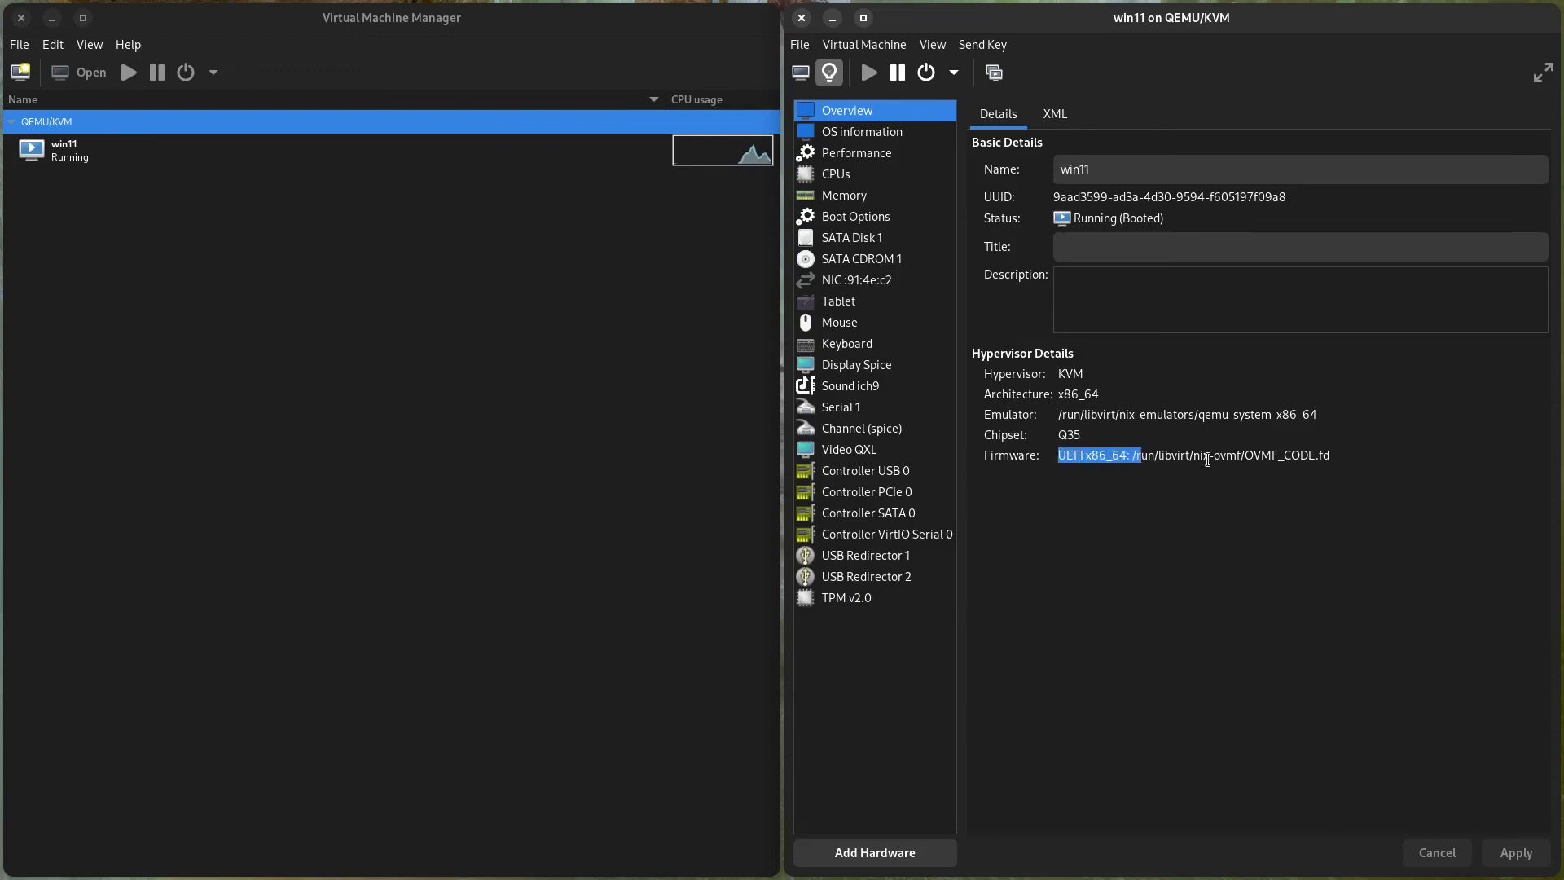
click(1259, 454)
drag(1243, 454, 1309, 456)
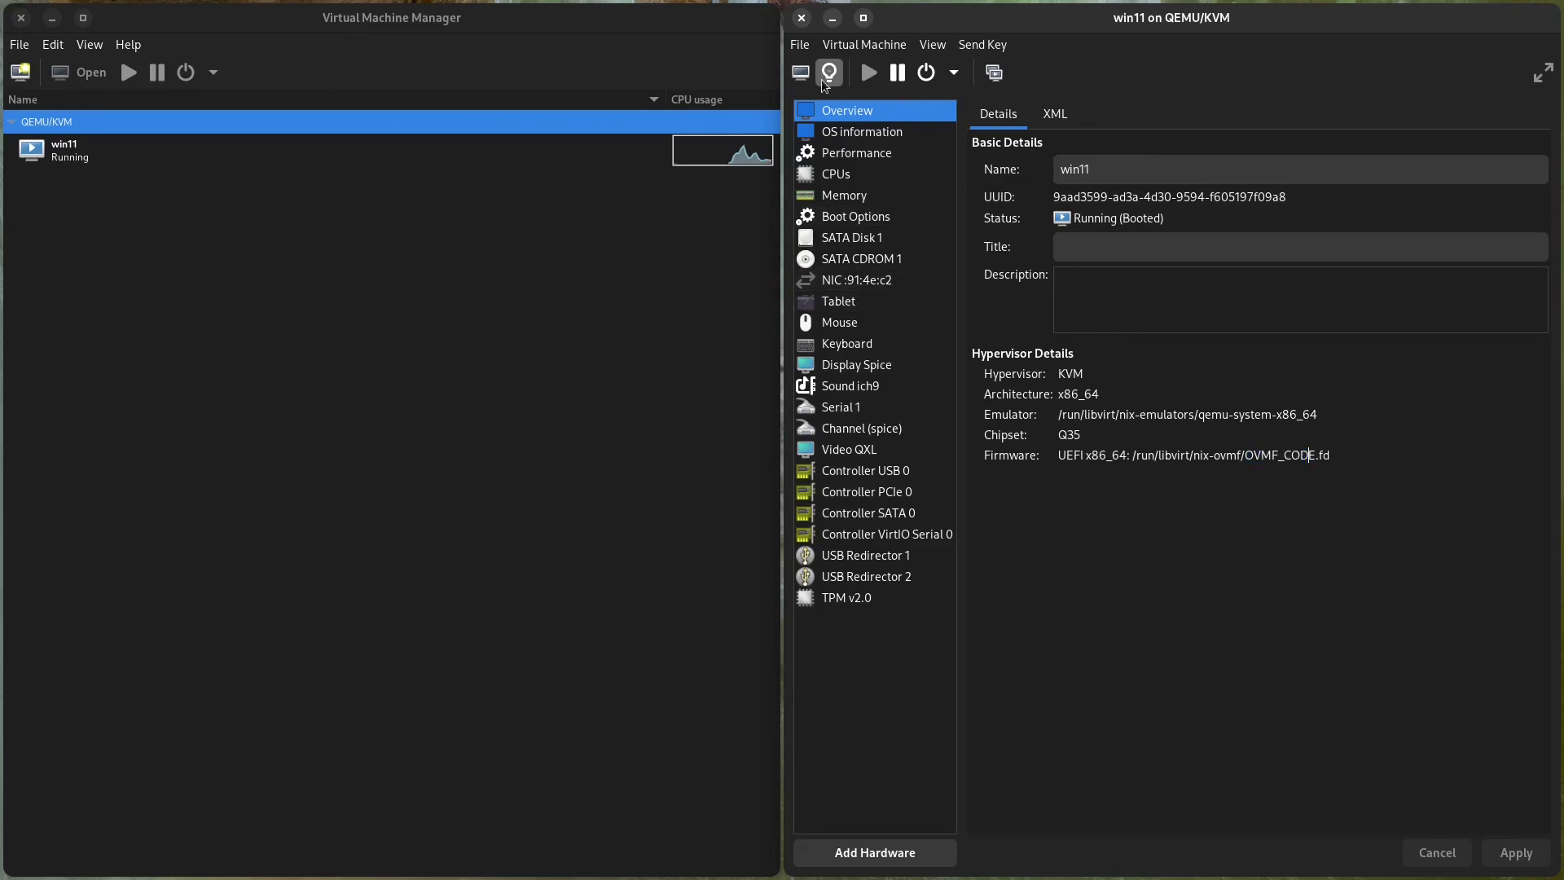
Return to the win11 console, accept the Microsoft license terms and choose the custom Windows-only installation.
click(800, 72)
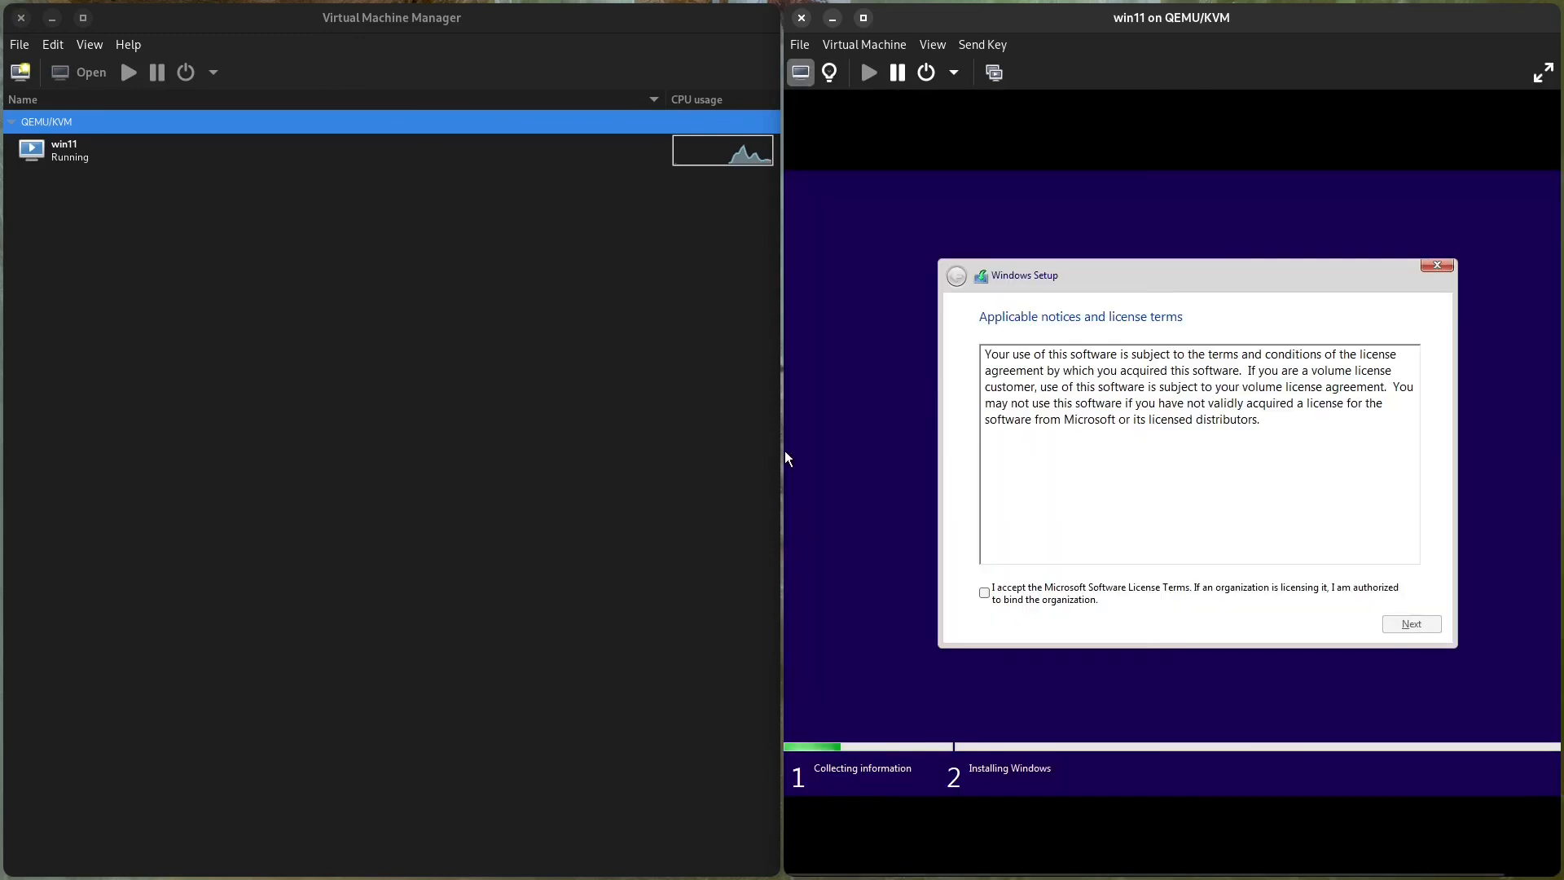
click(1103, 588)
click(1401, 627)
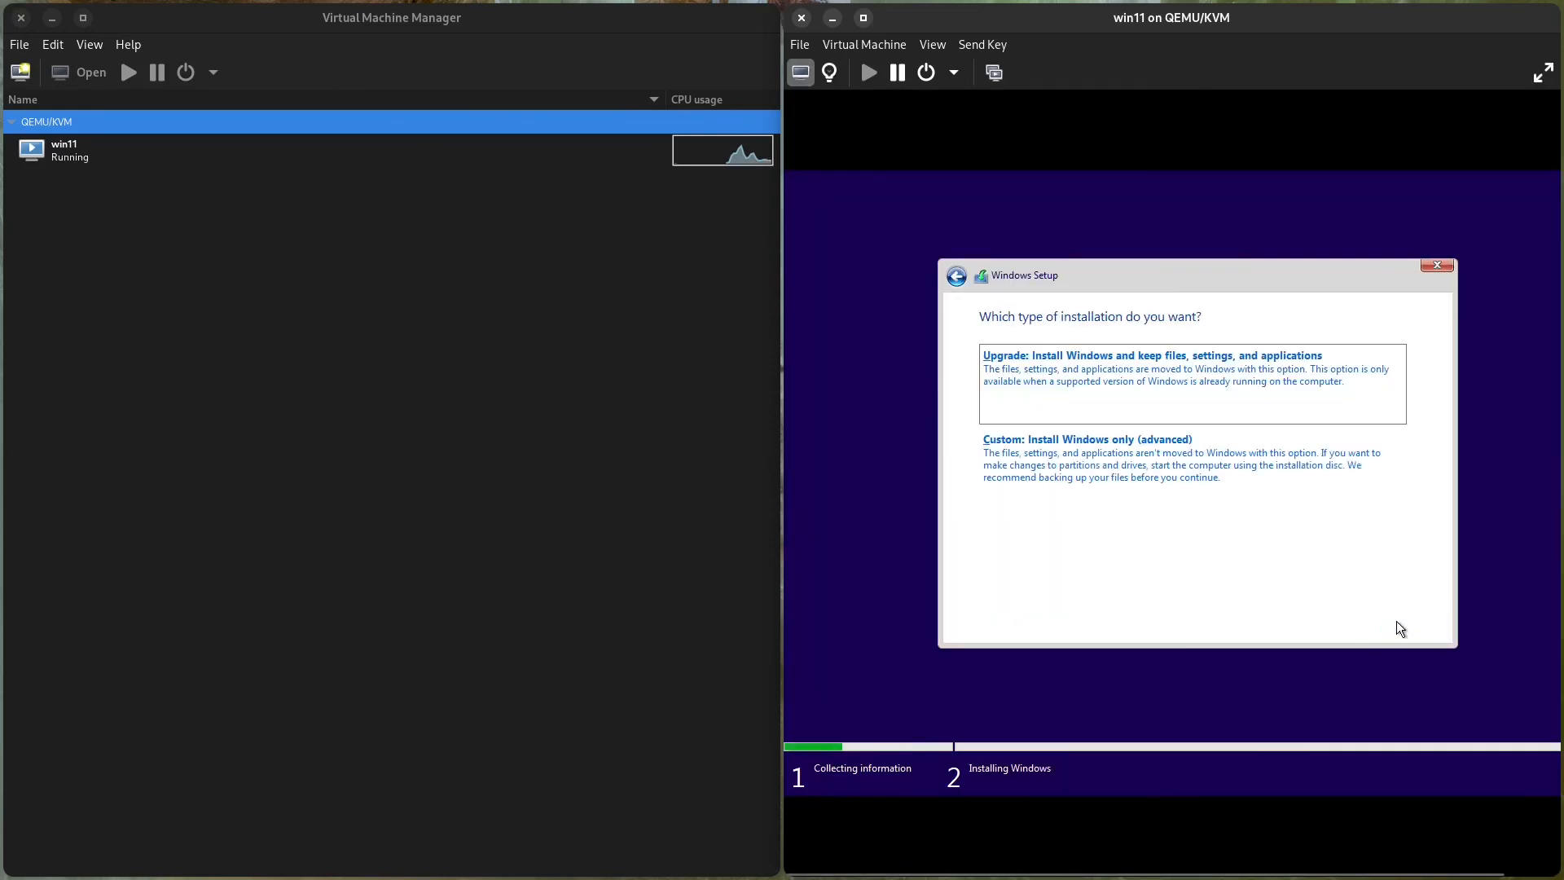
click(1172, 461)
Create a 131072 MB partition on the unallocated space of Drive 0 and install Windows on the primary partition.
click(1326, 525)
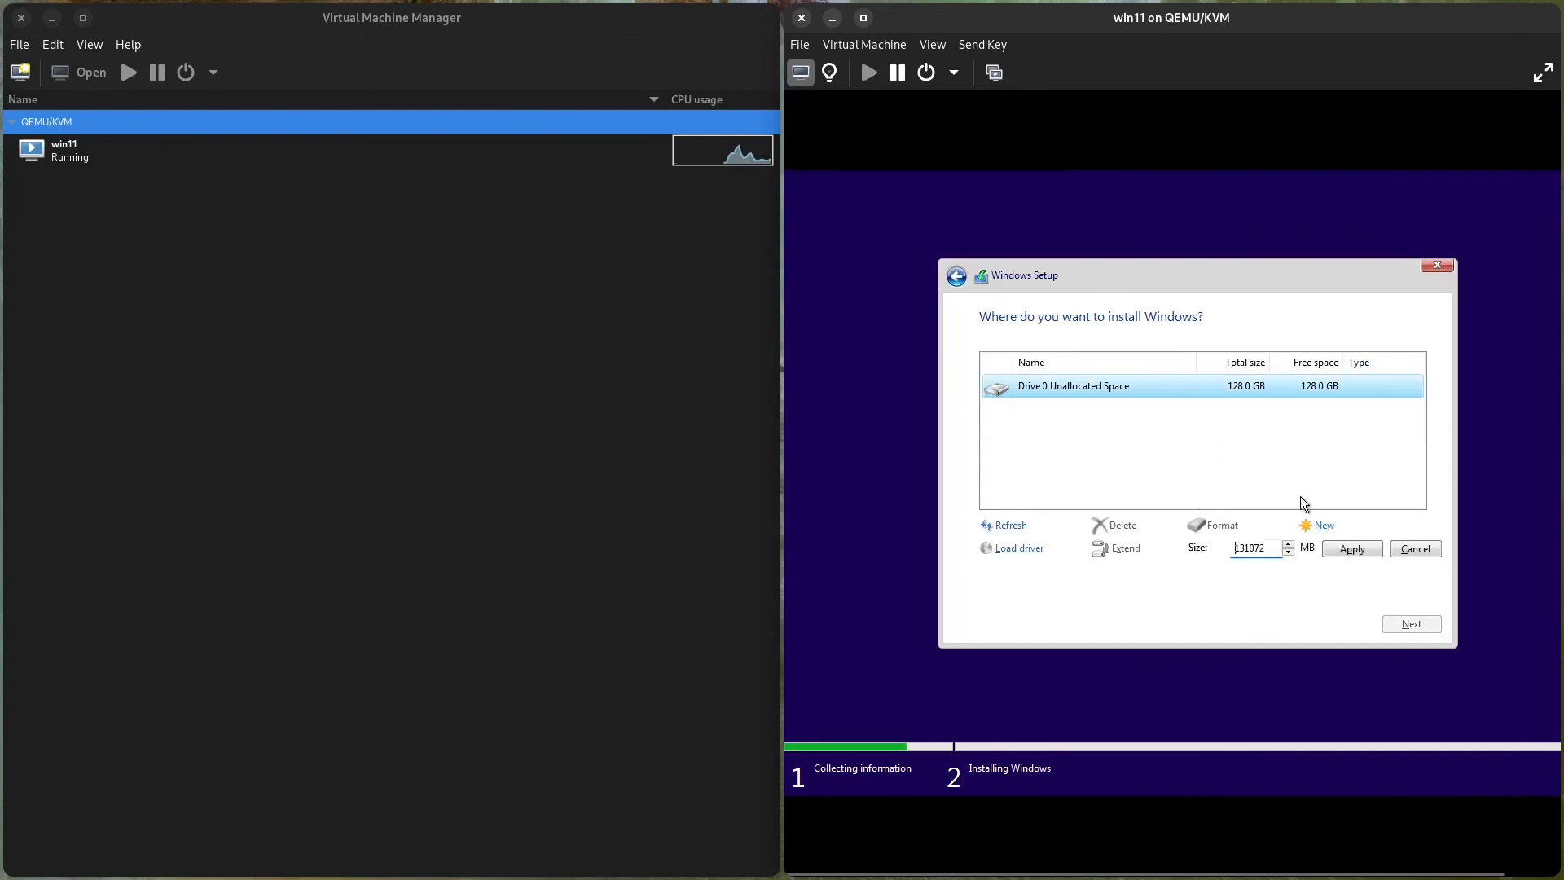
click(1350, 549)
click(1309, 550)
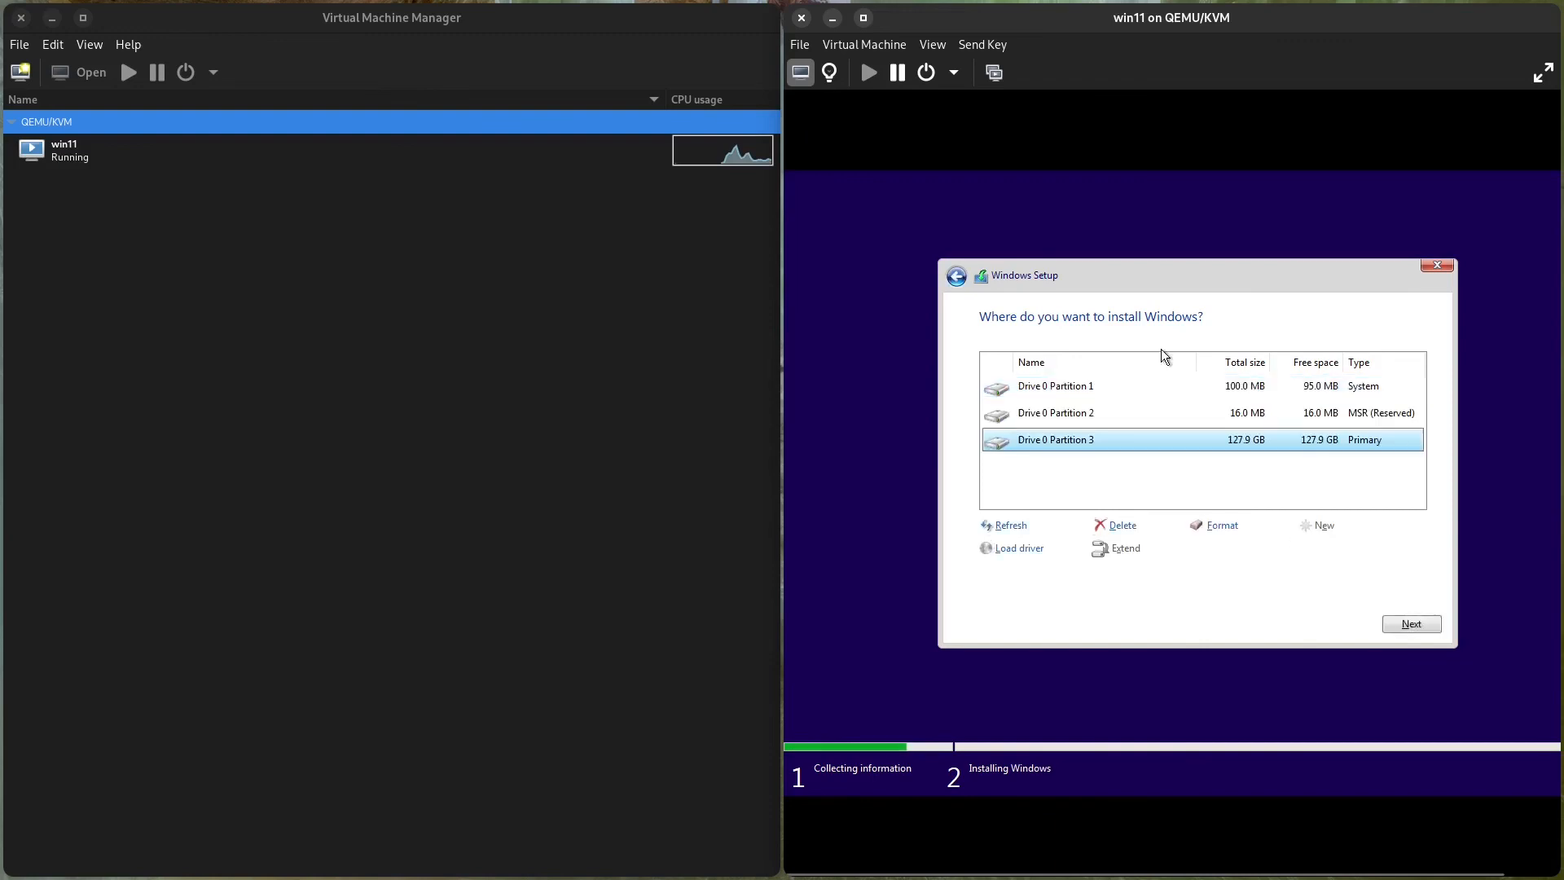
click(1408, 624)
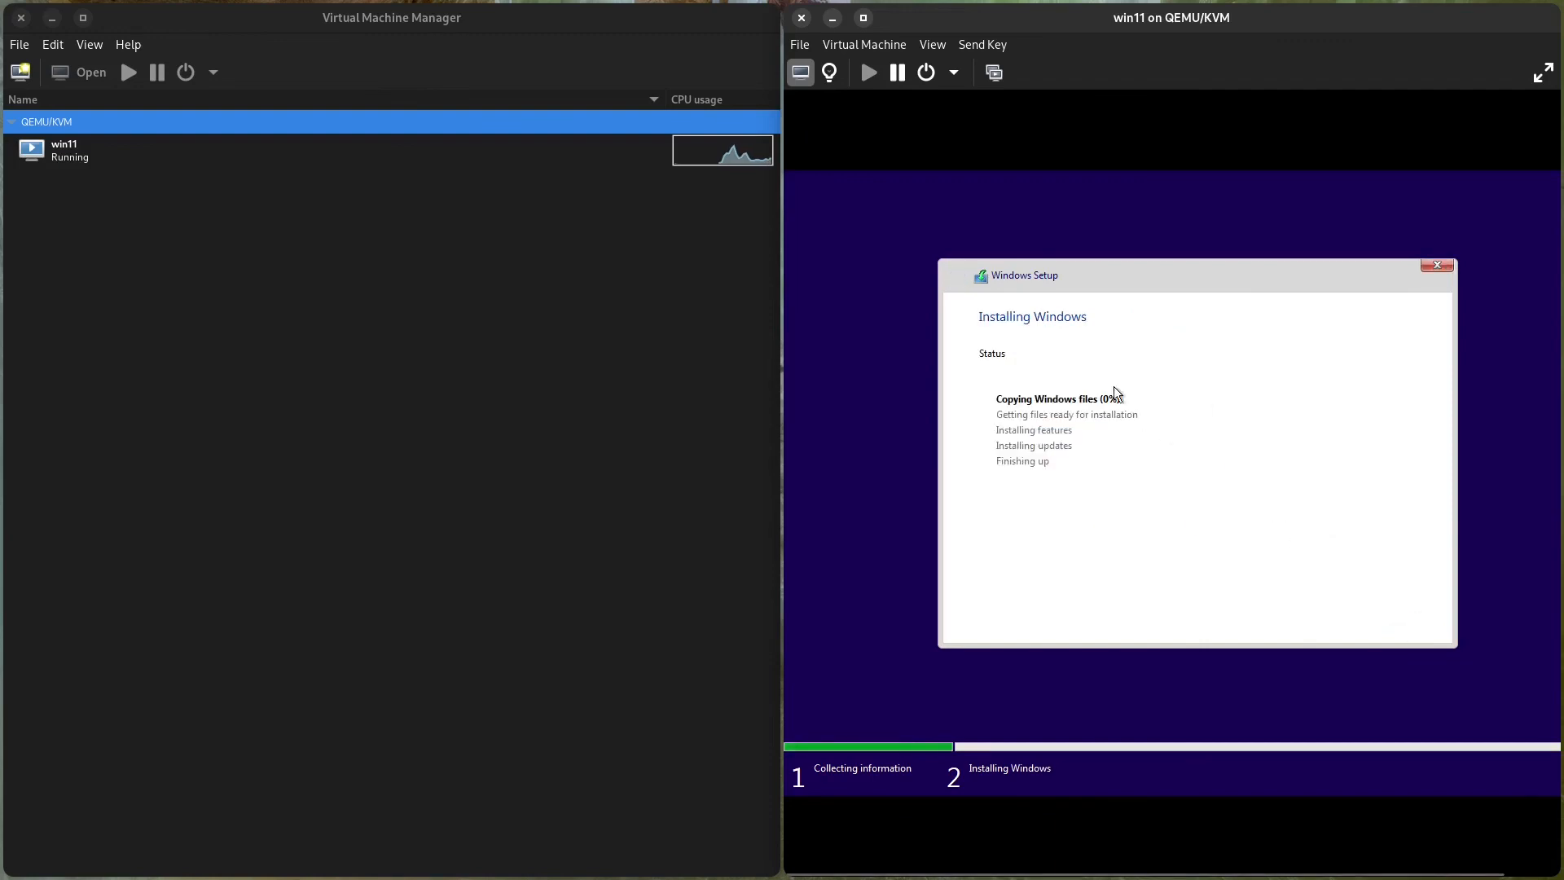